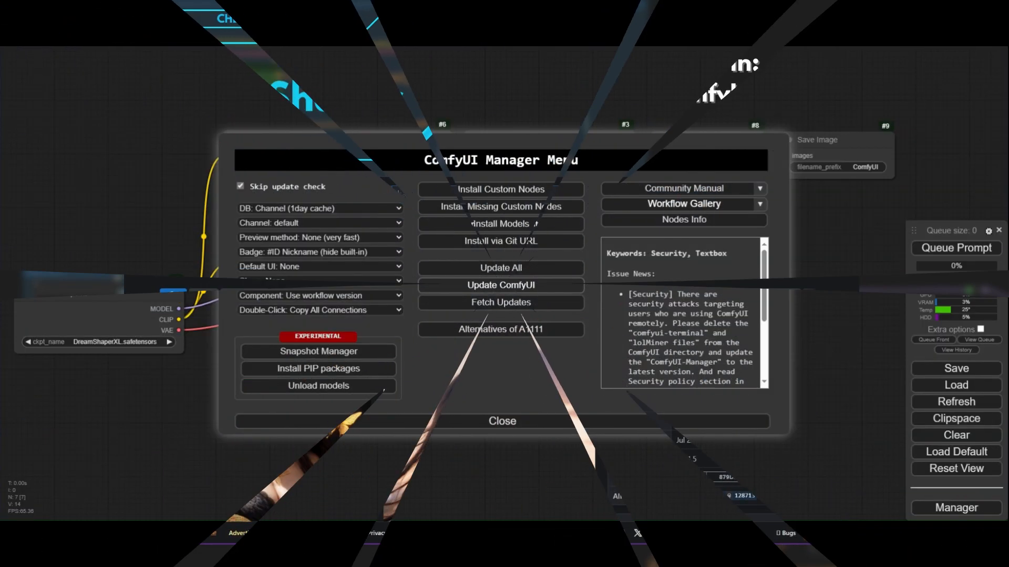
- Update ComfyUI through the manager
left_click(495, 288)
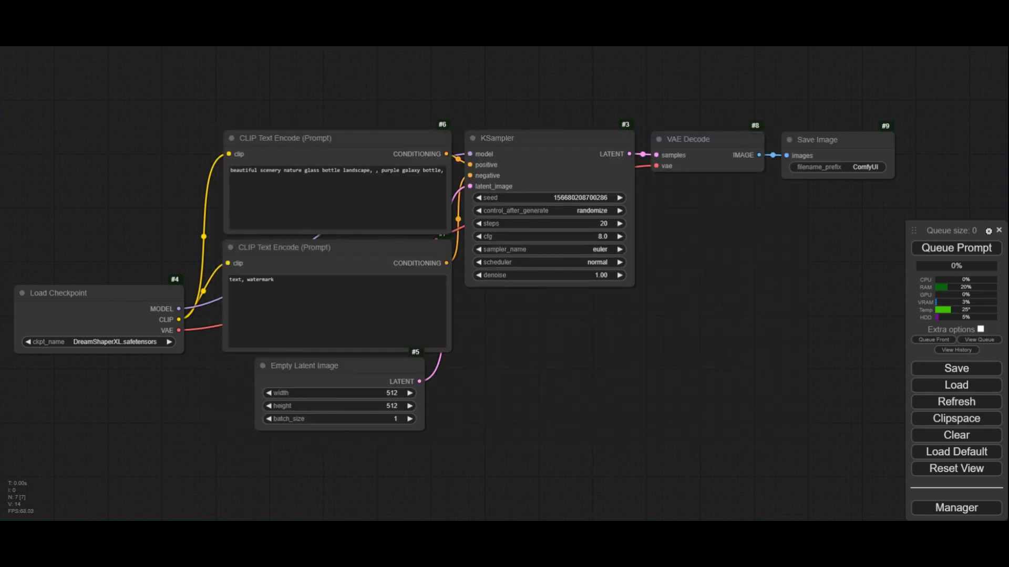
- Set the Load Checkpoint node's model to dreamshaper_8.safetensors
left_click_drag(187, 405, 440, 386)
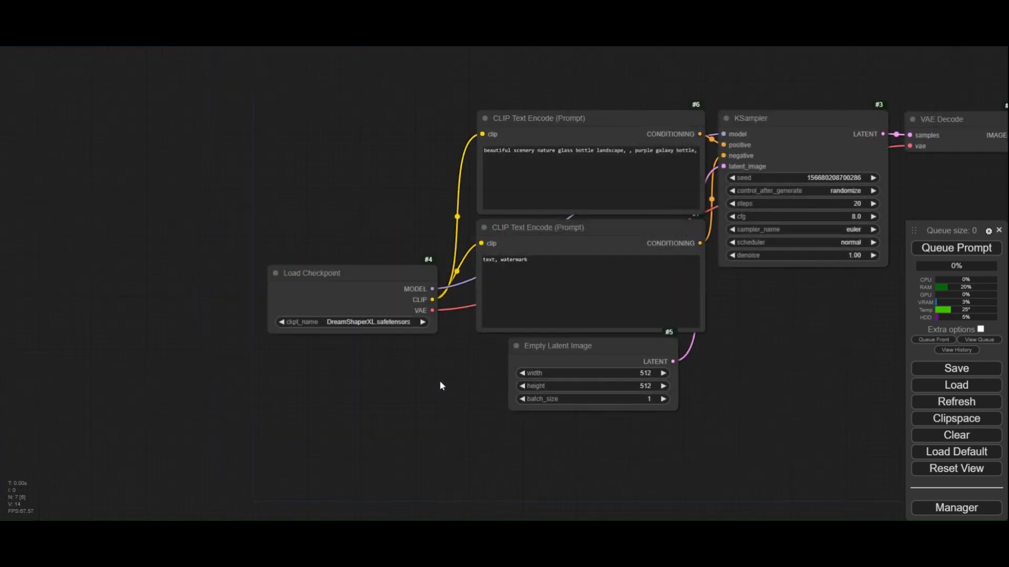
scroll(415, 311, "up", 5)
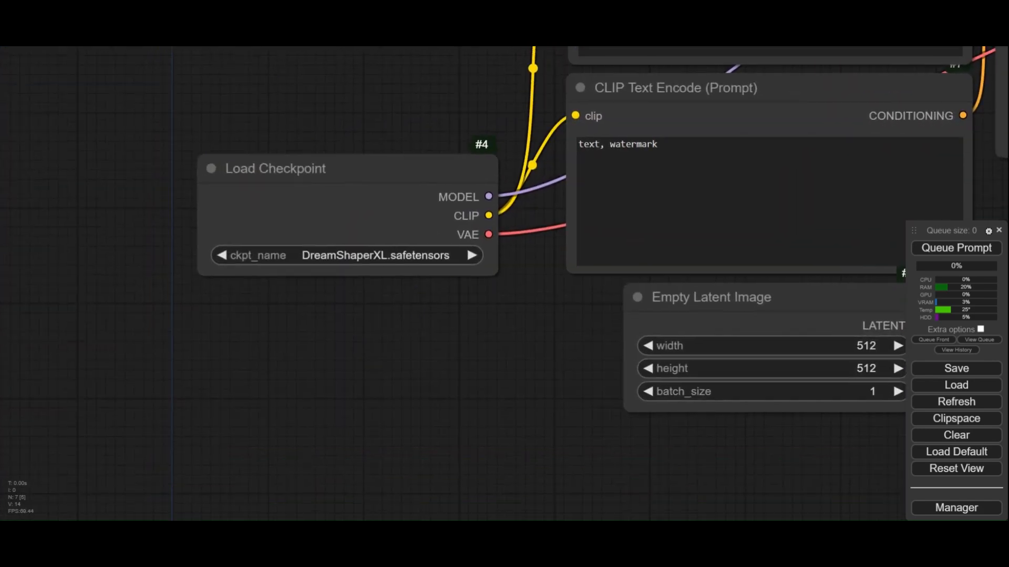
left_click(347, 255)
left_click(390, 257)
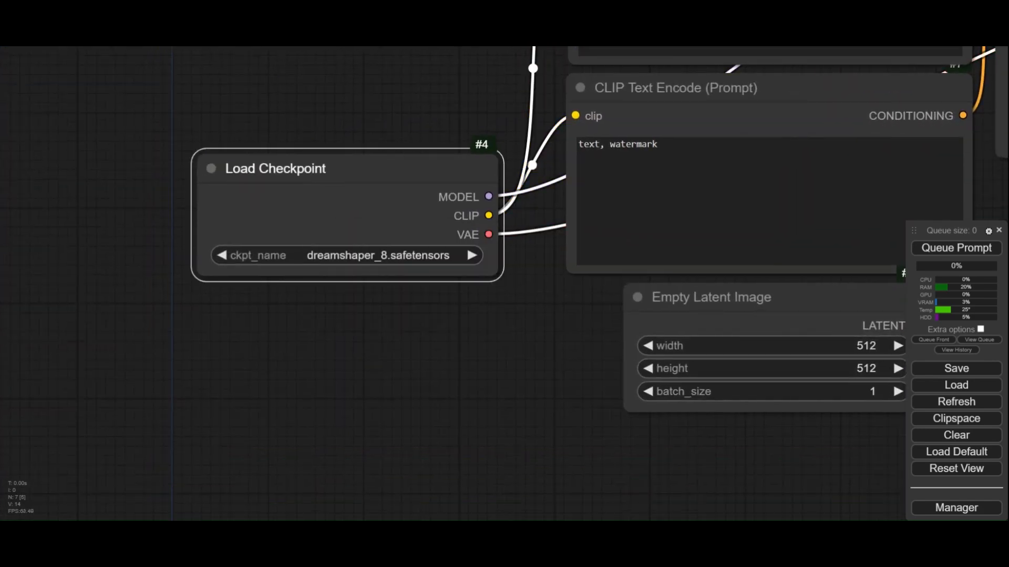
- Add a LoraLoaderModelOnly node above and beside Load Checkpoint and set its LoRA to AnimateLCM_sd15_t2v_lora.safetensors
scroll(236, 357, "down", 3)
double_click(431, 162)
type("Lora")
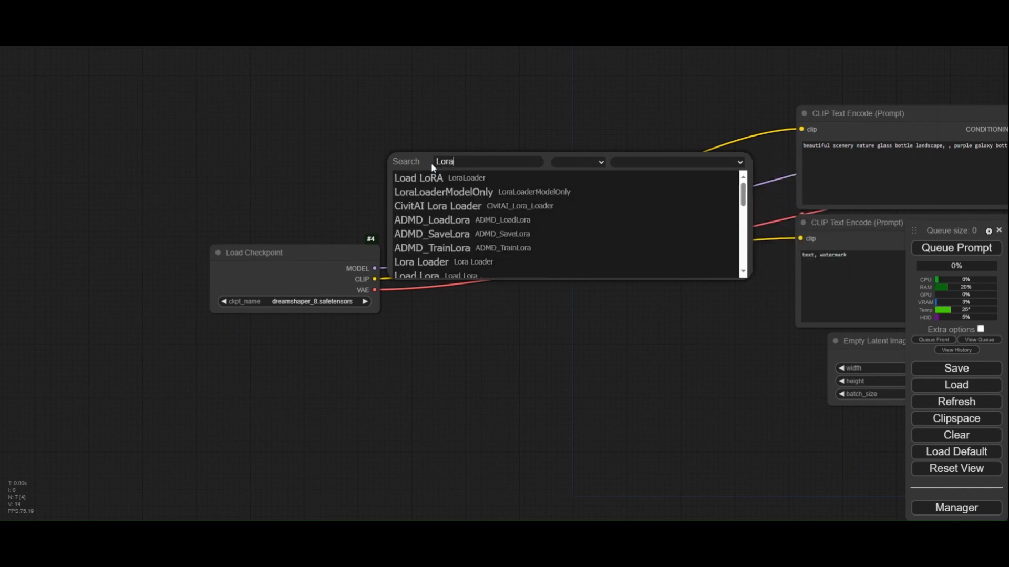
left_click(475, 192)
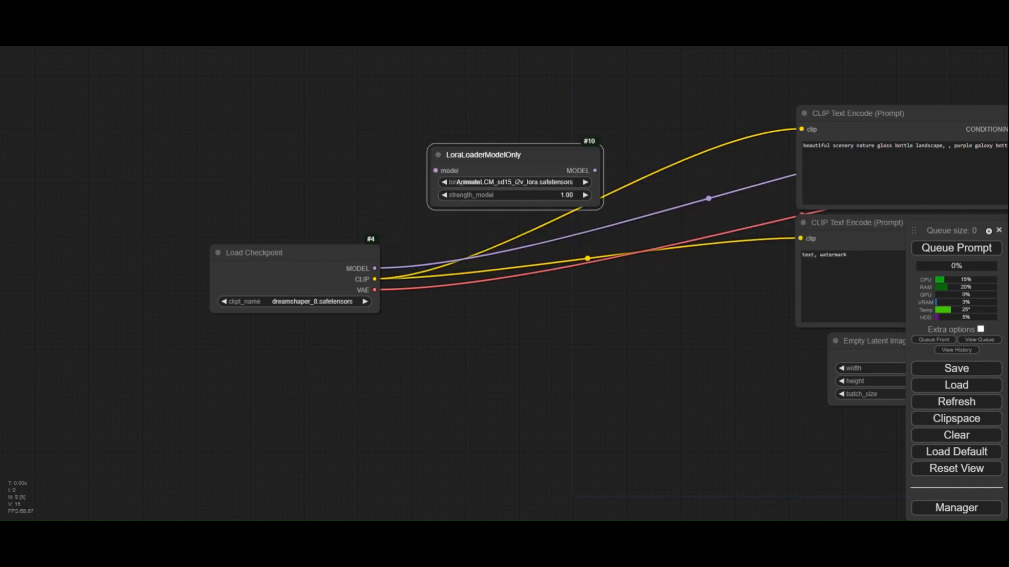
left_click_drag(489, 156, 454, 122)
left_click(487, 149)
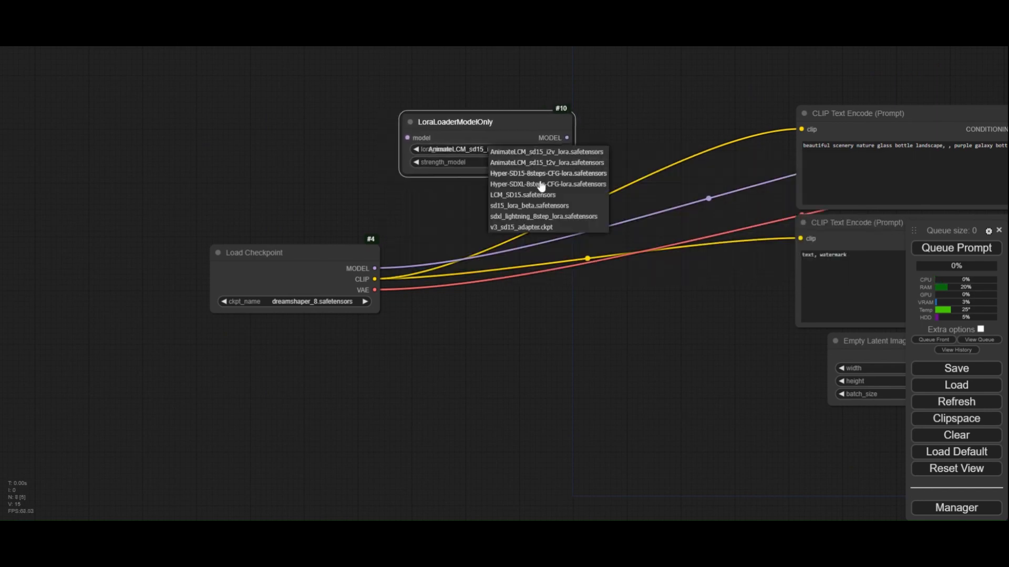
left_click(564, 163)
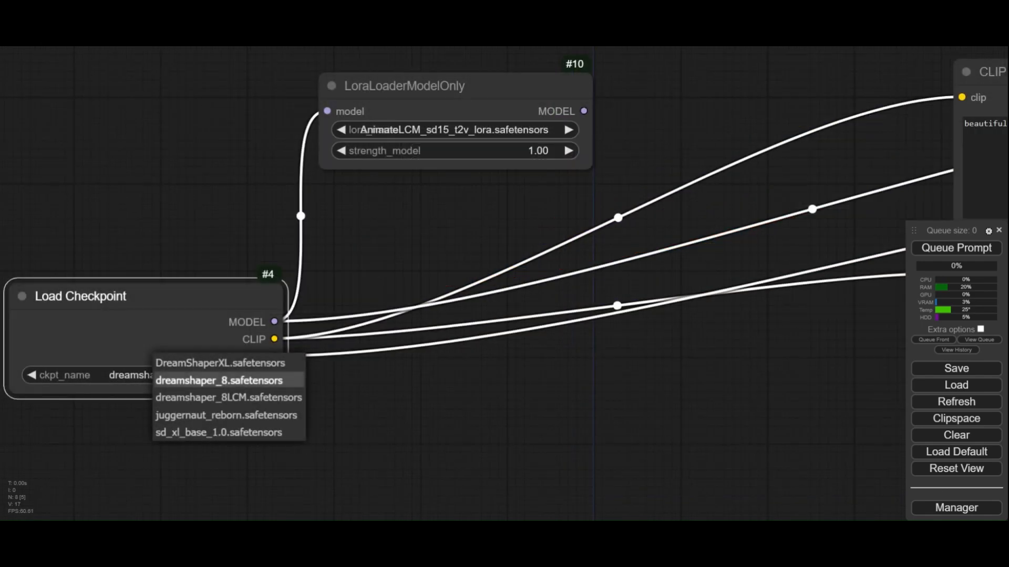
- Try the dreamshaper_8LCM.safetensors checkpoint with the LoRA loader's model strength set to 0.3
left_click(211, 397)
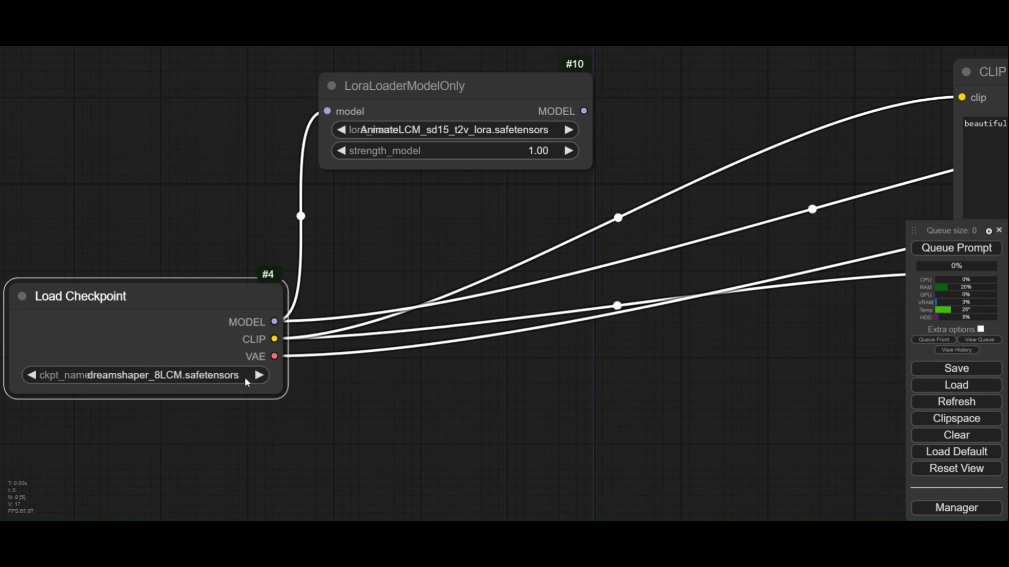
left_click(531, 168)
left_click(474, 151)
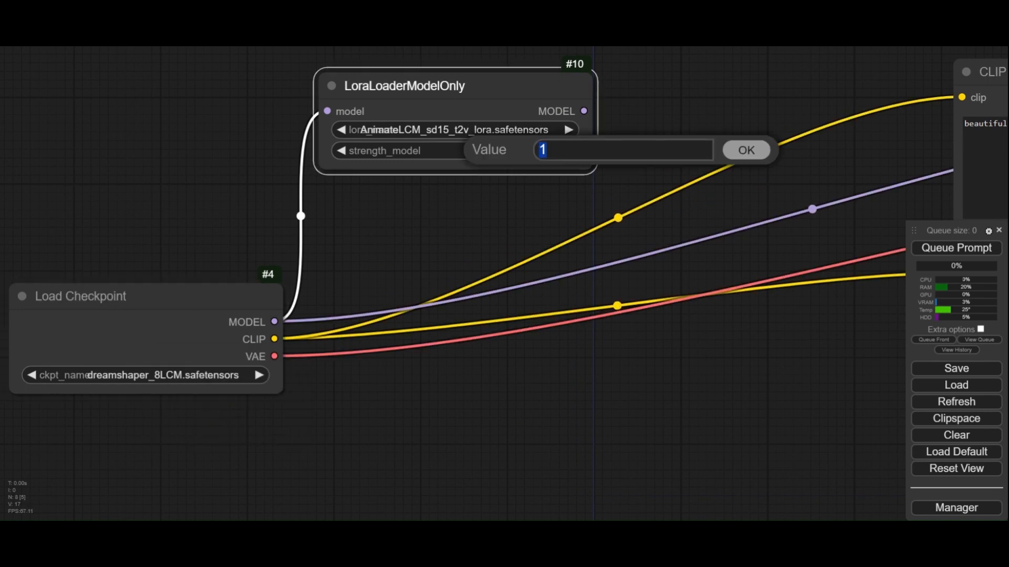
type("0.3")
key("Return")
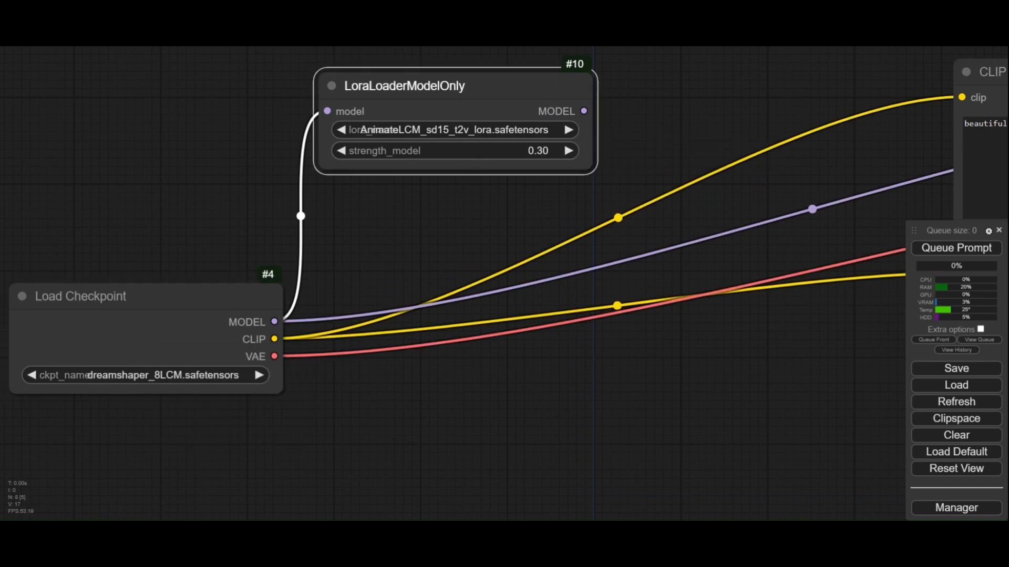
- Restore the LoRA loader's model strength to 1 and the checkpoint to dreamshaper_8.safetensors
left_click(474, 150)
type("1")
key("Return")
left_click(179, 375)
left_click(232, 385)
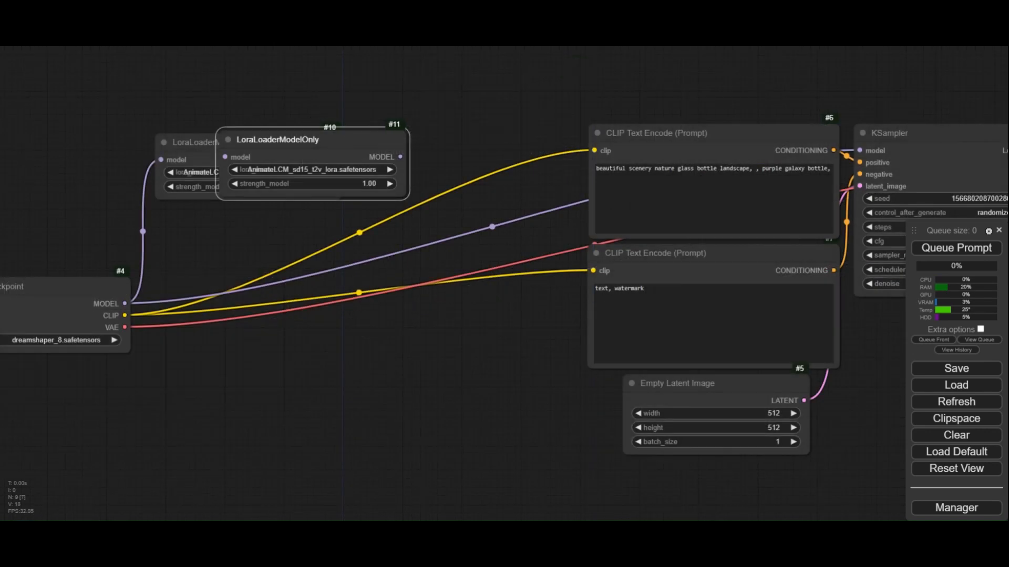
- Chain the duplicated LoraLoaderModelOnly node after the first one and set its LoRA to v3_sd15_adapter.ckpt
left_click_drag(315, 139, 449, 142)
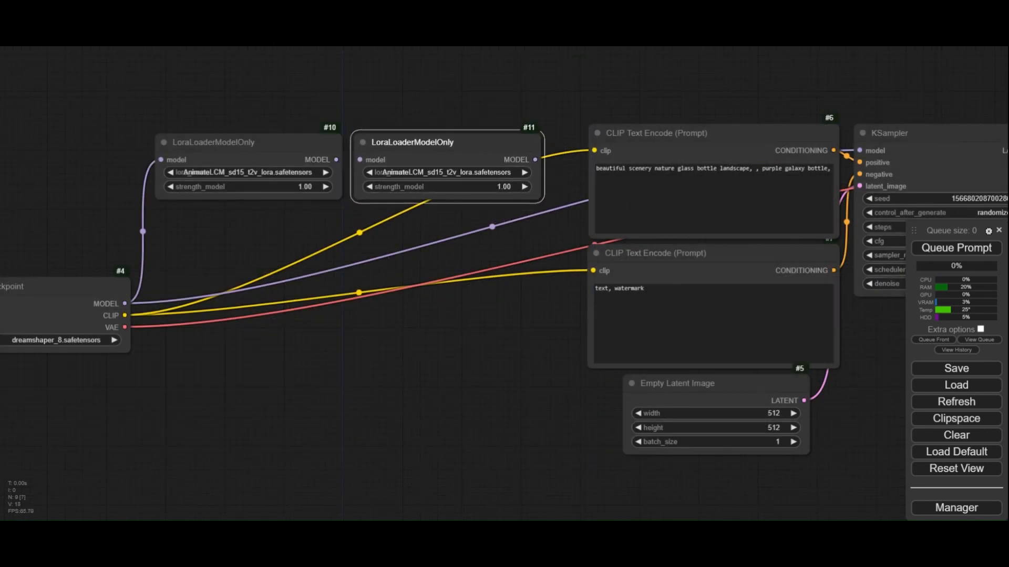
left_click_drag(336, 160, 360, 160)
left_click(455, 174)
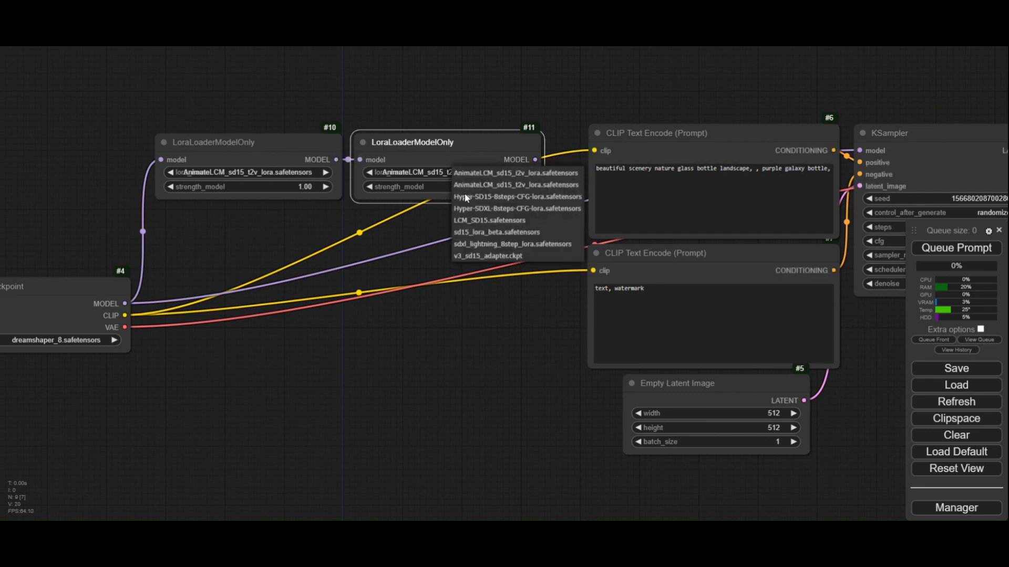
left_click(497, 257)
- Add a Use Evolved Sampling node and connect the second LoRA loader's model output to it
scroll(470, 237, "down", 5)
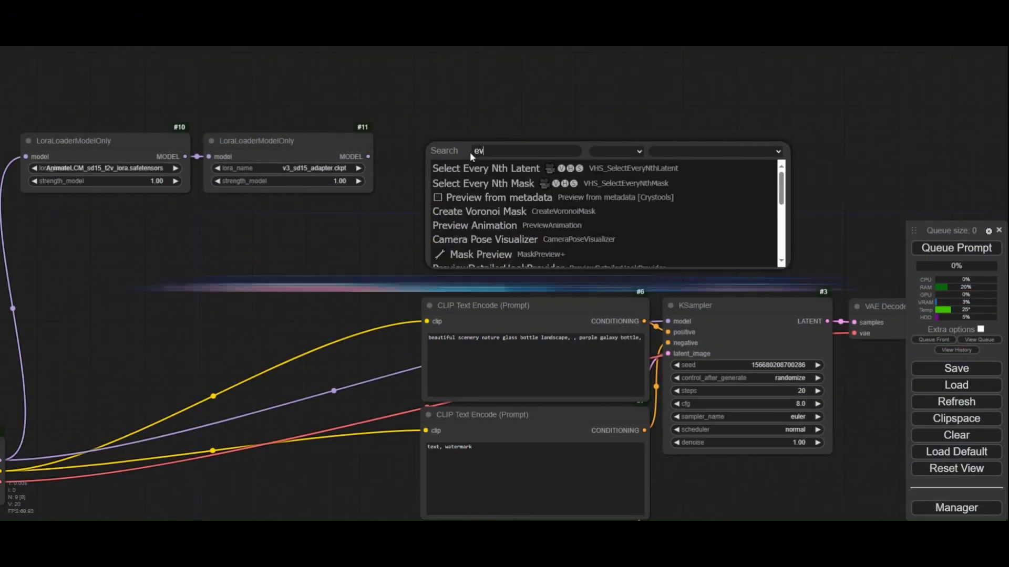
type("olve")
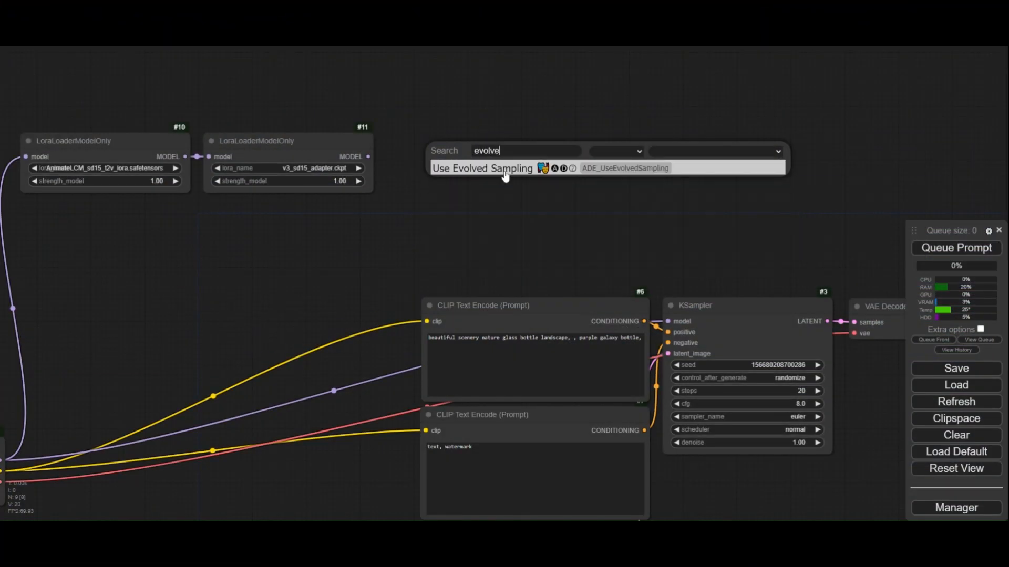
left_click(505, 176)
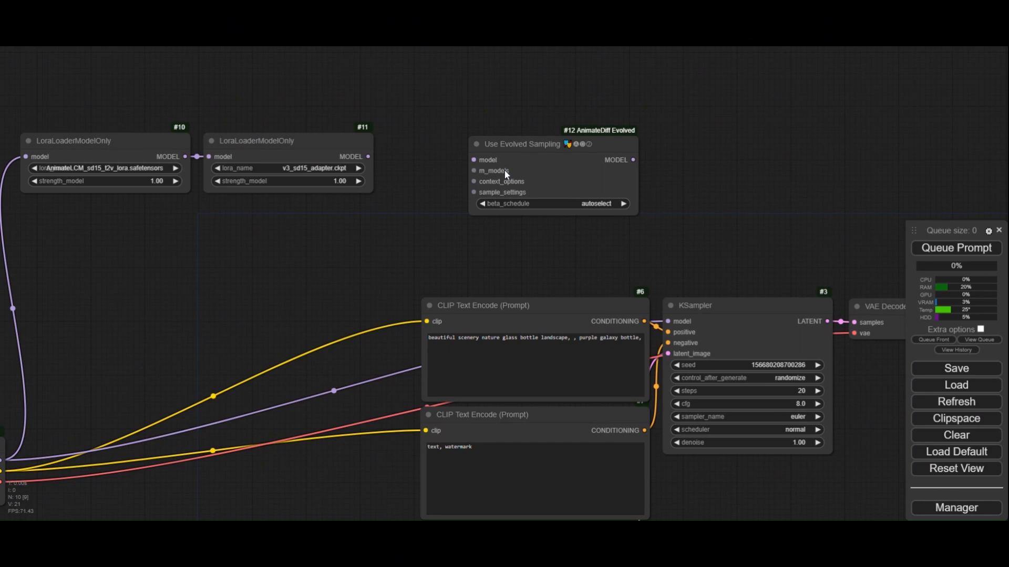
left_click_drag(368, 156, 476, 159)
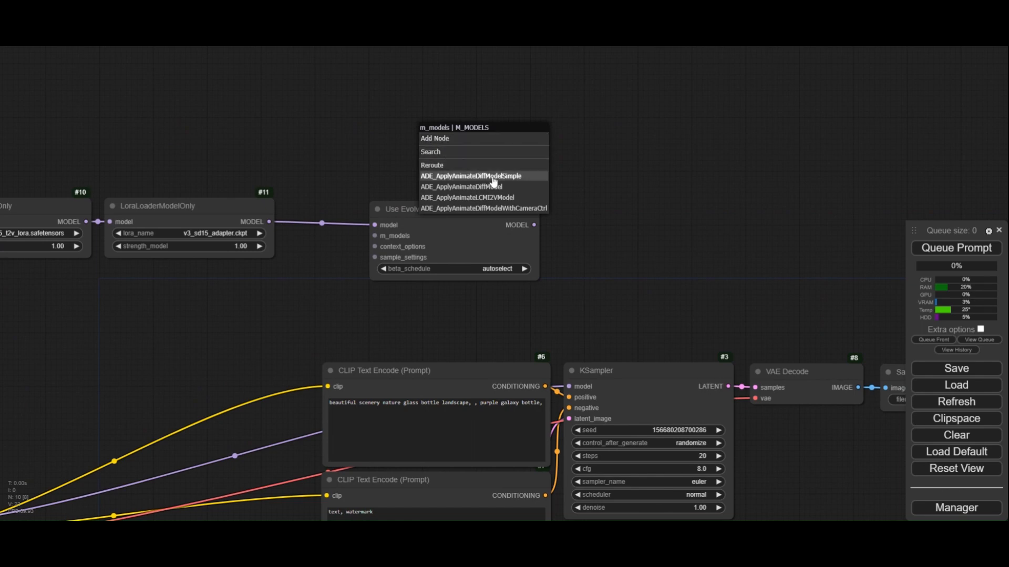
- Attach the simple Apply AnimateDiff Model node to m_models and feed it a Load AnimateDiff Model node using AnimateLCM_sd15_t2v.ckpt
left_click(494, 177)
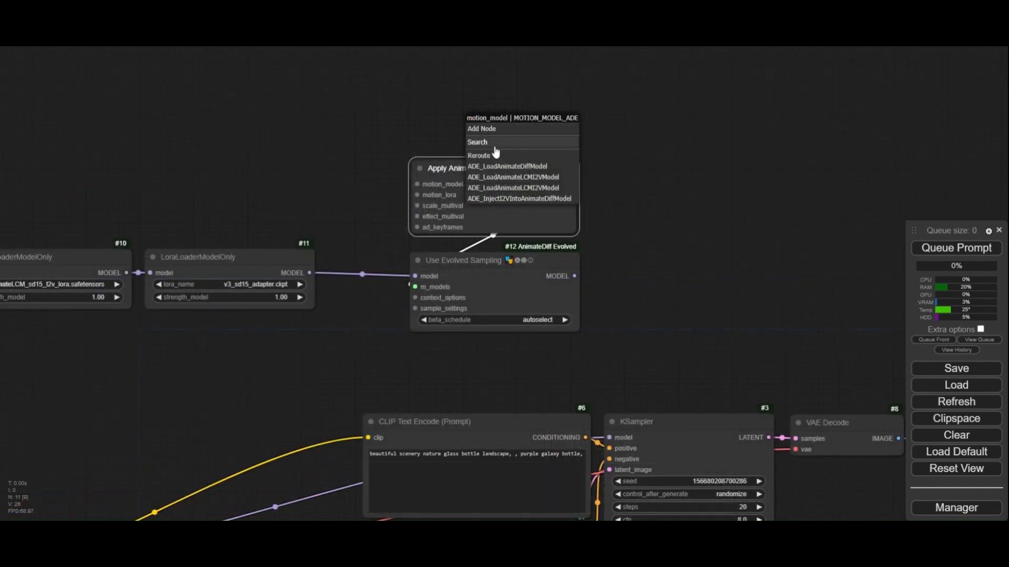
left_click(507, 166)
left_click_drag(504, 124, 437, 101)
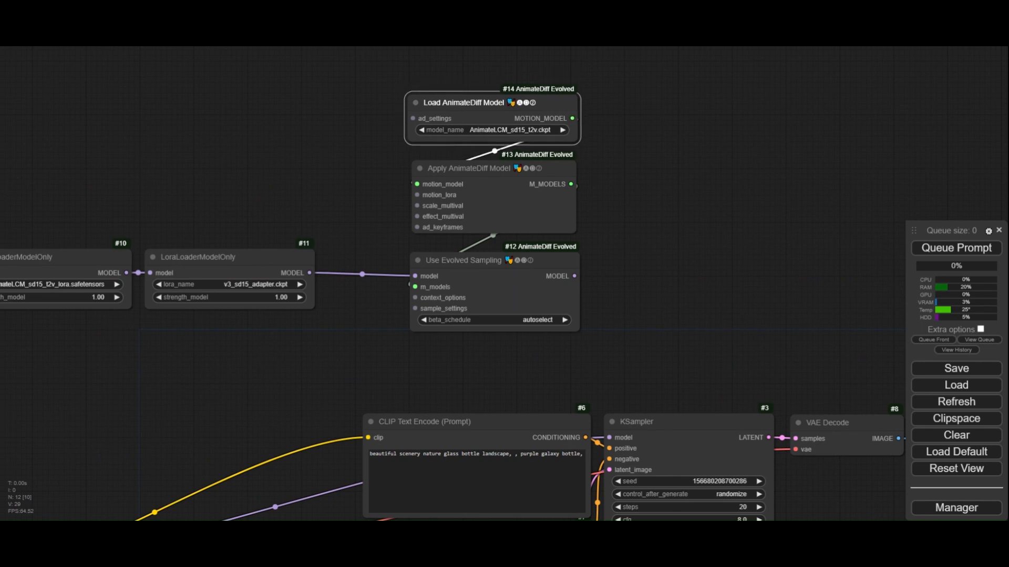
left_click(489, 130)
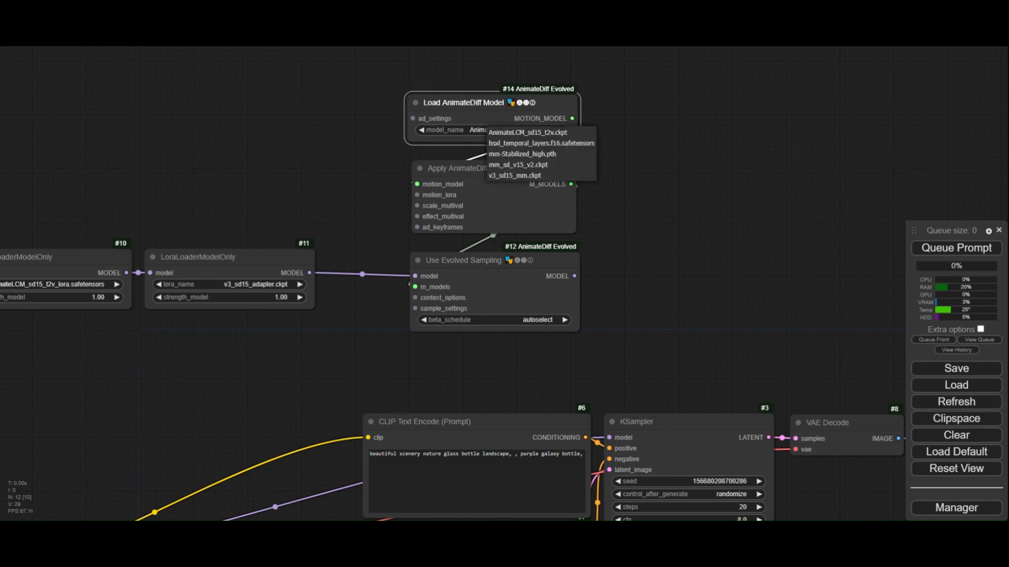
left_click(549, 133)
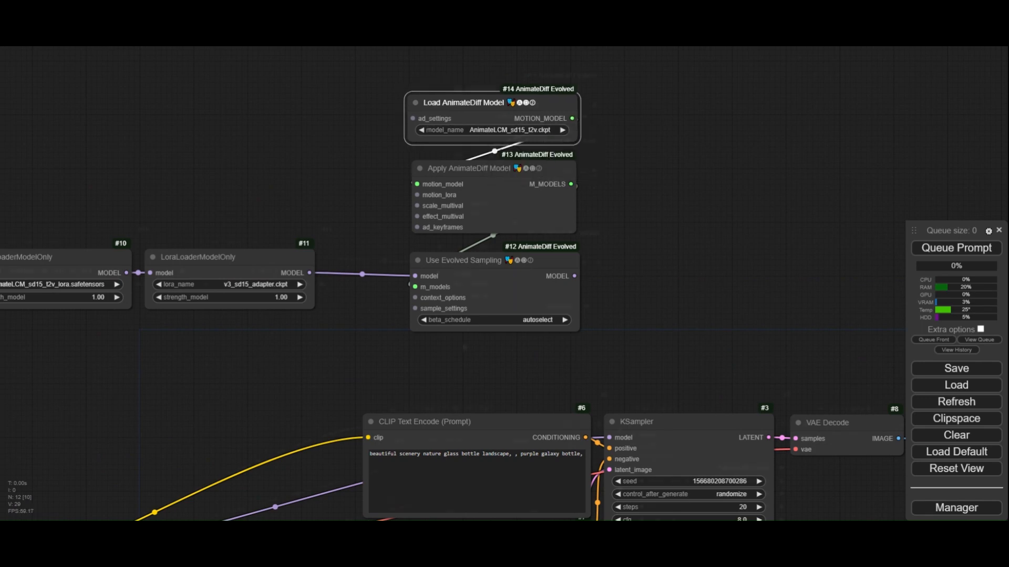
- Attach a Looped Uniform context options node to the context_options input of Use Evolved Sampling
left_click_drag(442, 360, 465, 347)
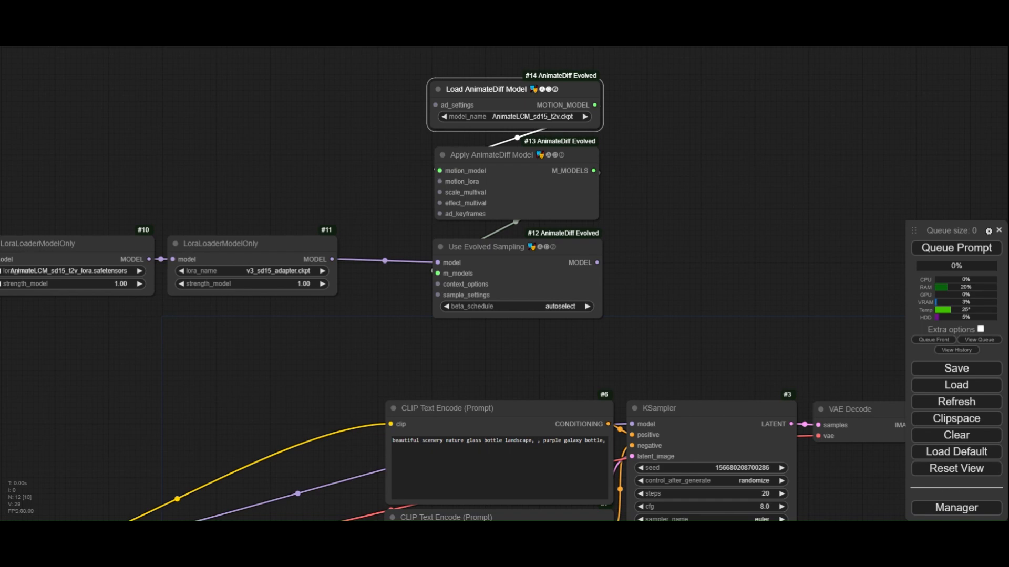
left_click_drag(437, 284, 393, 300)
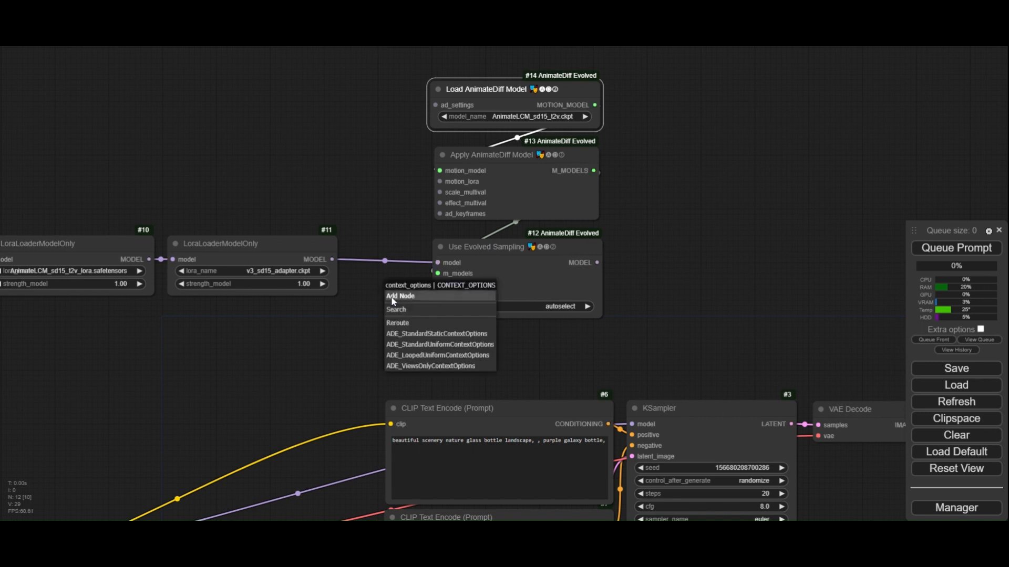
left_click(431, 355)
left_click_drag(472, 288, 222, 288)
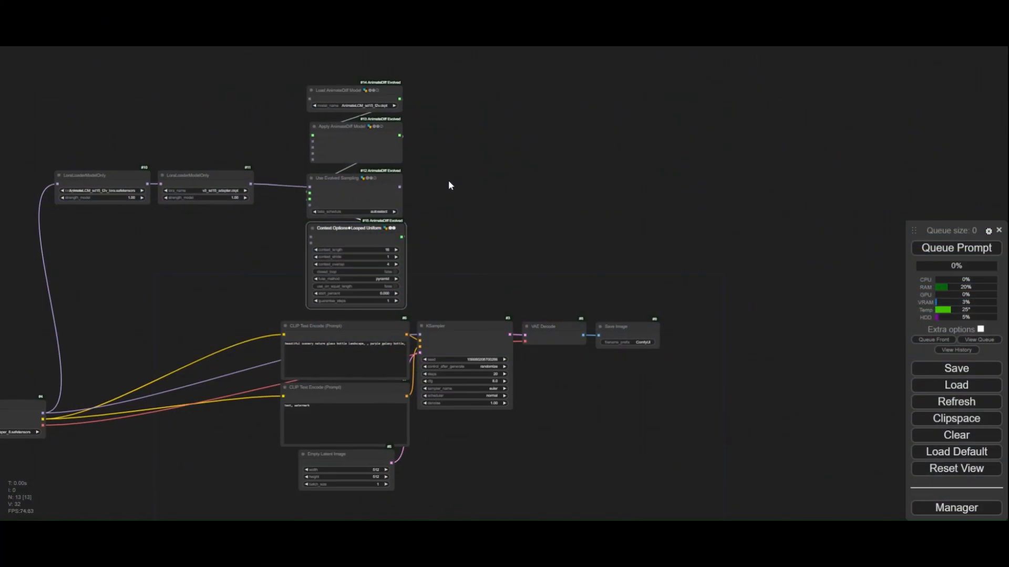
- Add an IPAdapter Tiled node in the empty space beyond Use Evolved Sampling
scroll(449, 184, "up", 1)
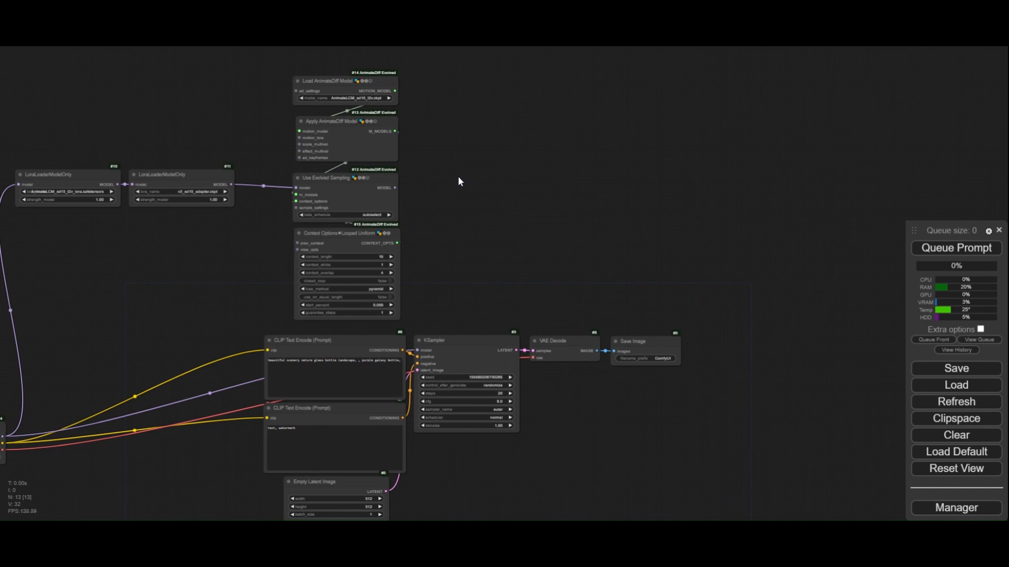
double_click(458, 175)
type("IPAd")
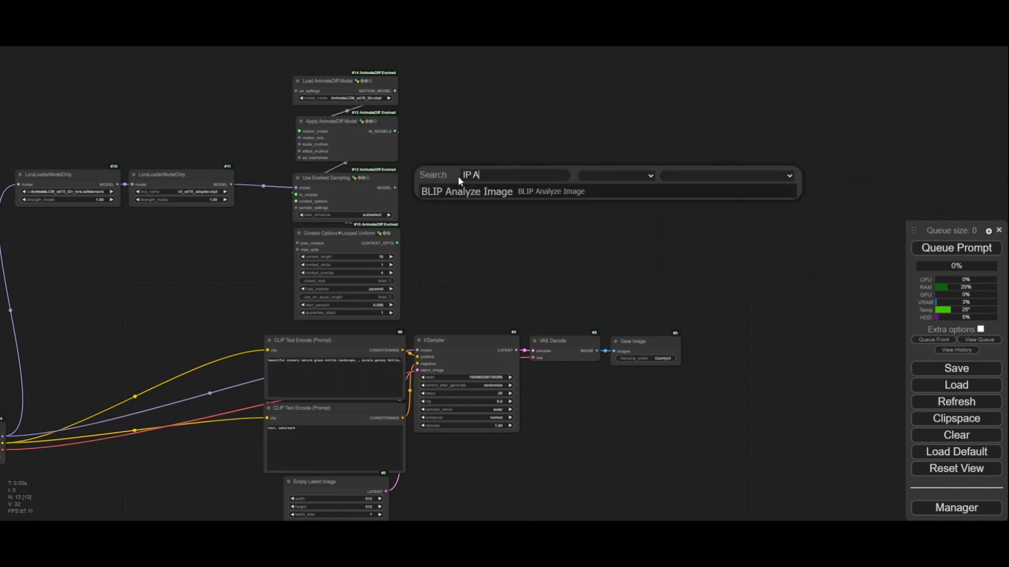
key("BackSpace")
key("BackSpace")
type("Adap")
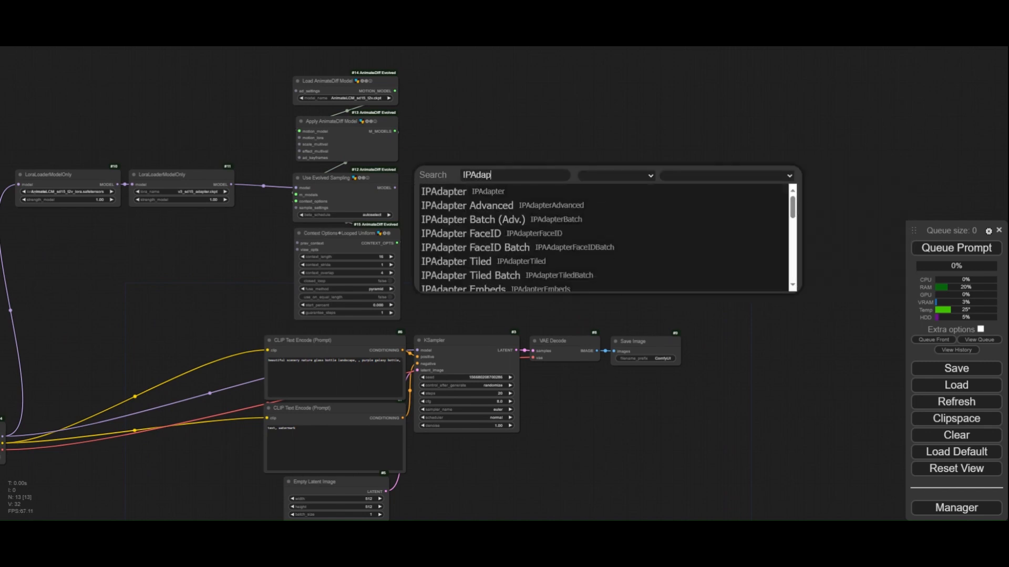
left_click(544, 262)
left_click_drag(547, 195, 597, 200)
scroll(597, 200, "up", 4)
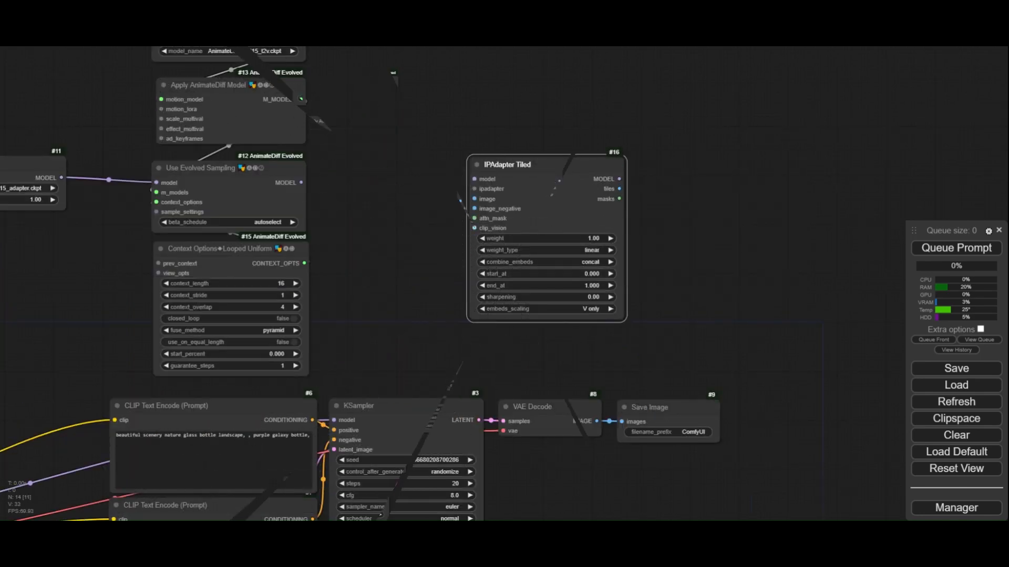
- Insert an IPAdapter Unified Loader between Use Evolved Sampling's model output and IPAdapter Tiled's ipadapter input, with preset PLUS (high strength)
left_click_drag(474, 190, 427, 193)
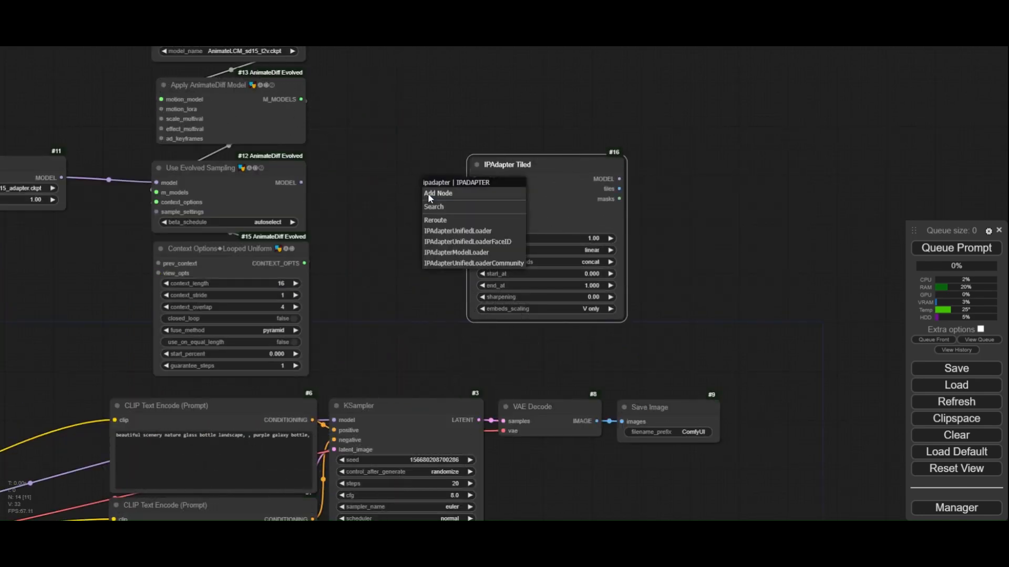
left_click(458, 232)
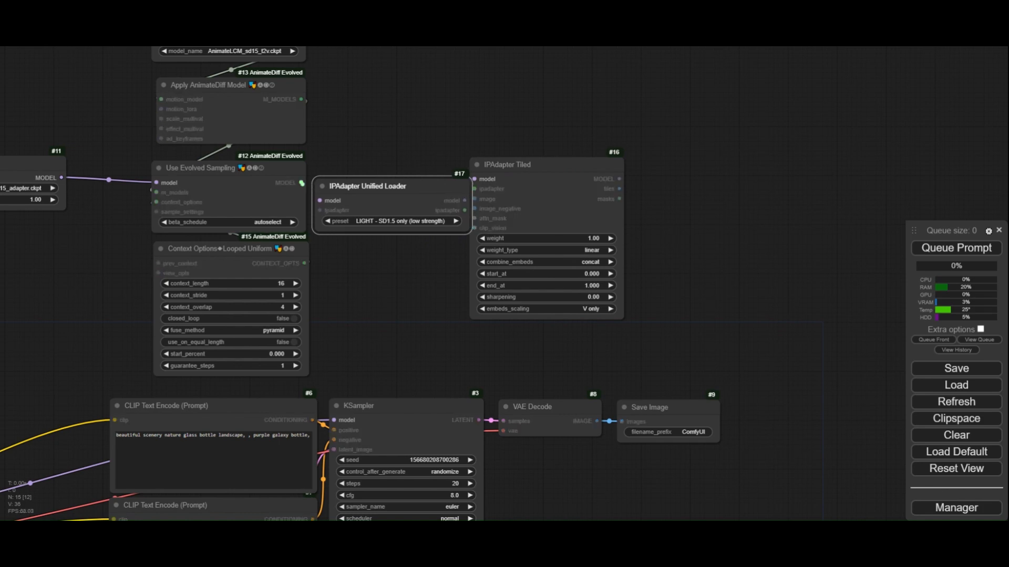
left_click_drag(301, 182, 320, 201)
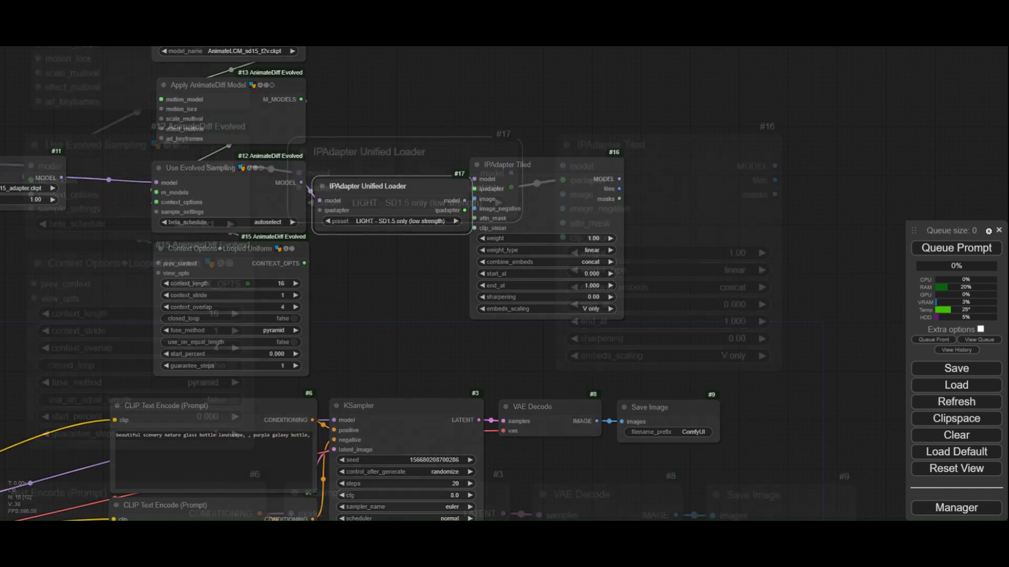
left_click(401, 203)
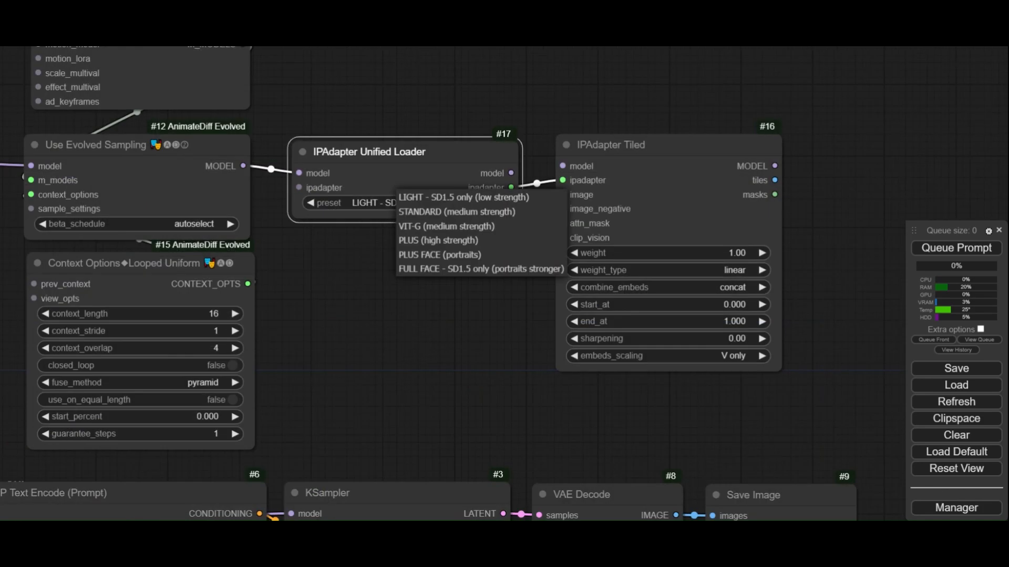
left_click(446, 246)
- Add a Load Image node above the IPAdapter Unified Loader
scroll(445, 245, "down", 8)
double_click(417, 82)
type("Load image")
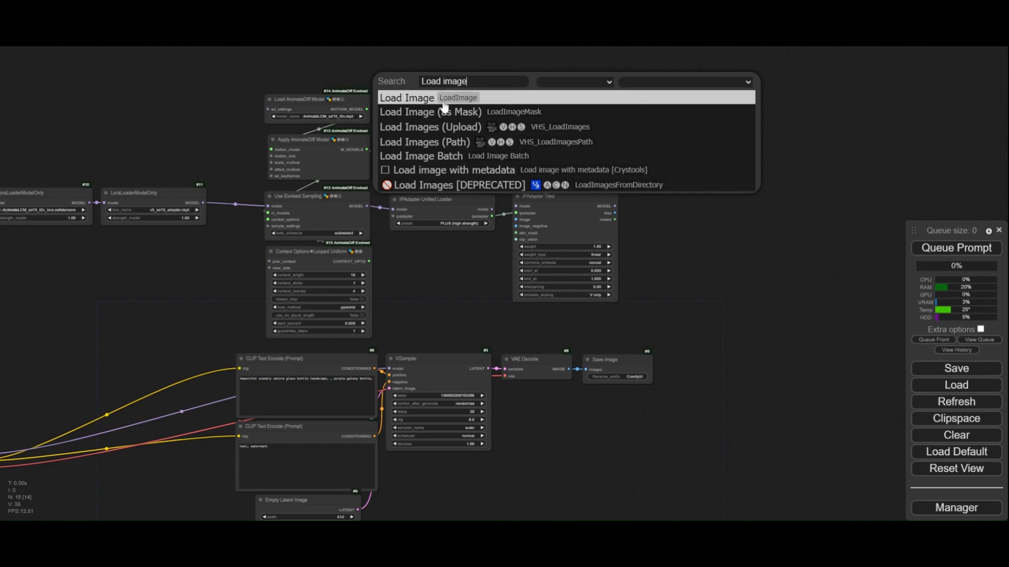
key("Return")
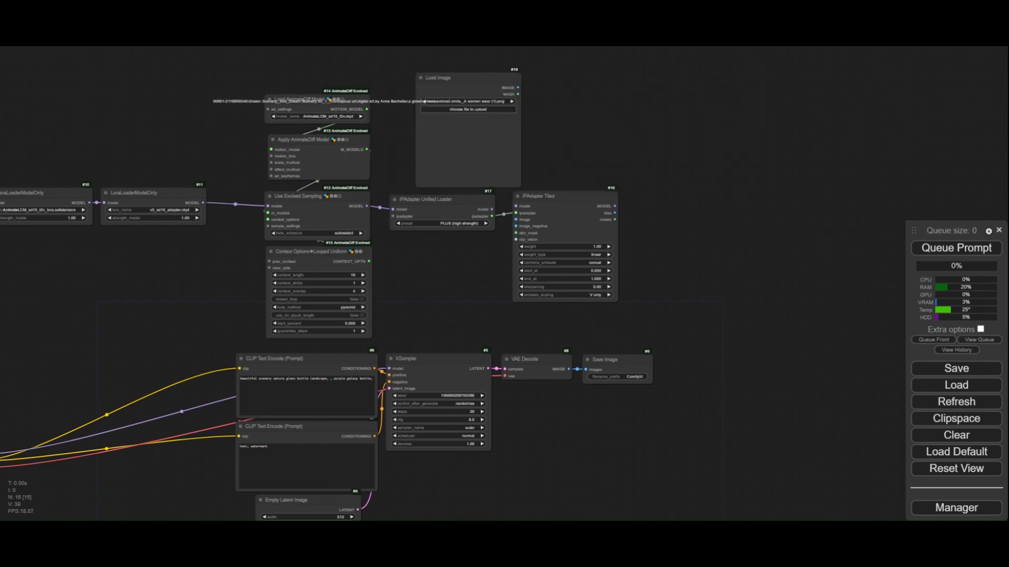
- Feed the loaded image and the Unified Loader's model into IPAdapter Tiled, and connect IPAdapter Tiled's model output to KSampler
scroll(516, 120, "up", 4)
left_click_drag(516, 120, 520, 158)
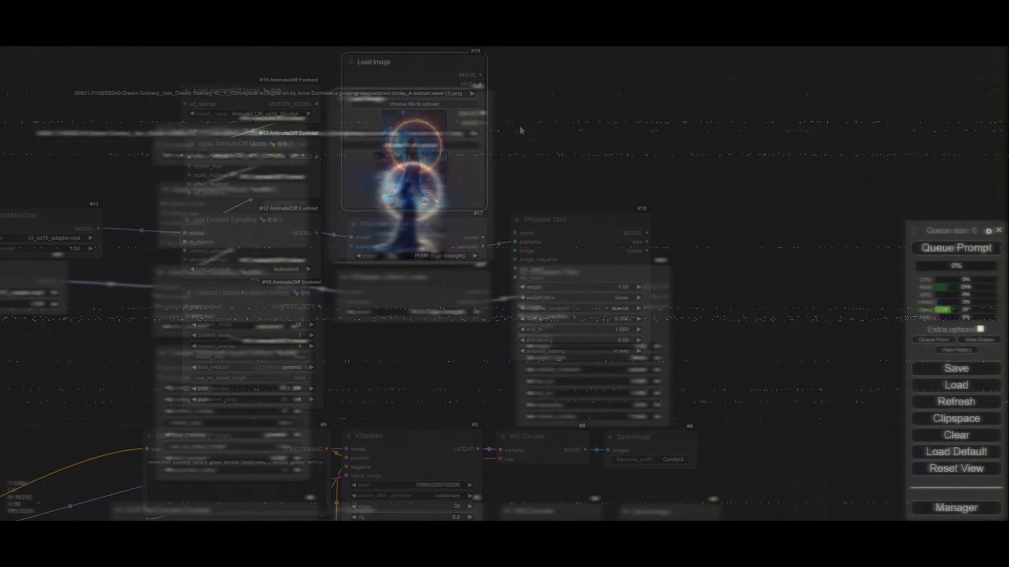
left_click_drag(483, 113, 521, 307)
scroll(501, 295, "up", 4)
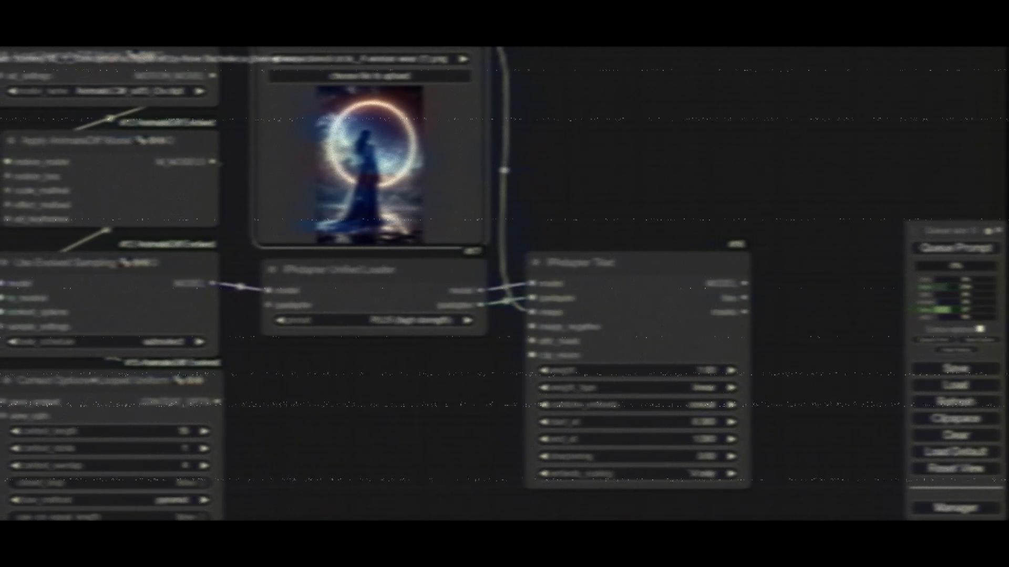
left_click_drag(438, 180, 476, 417)
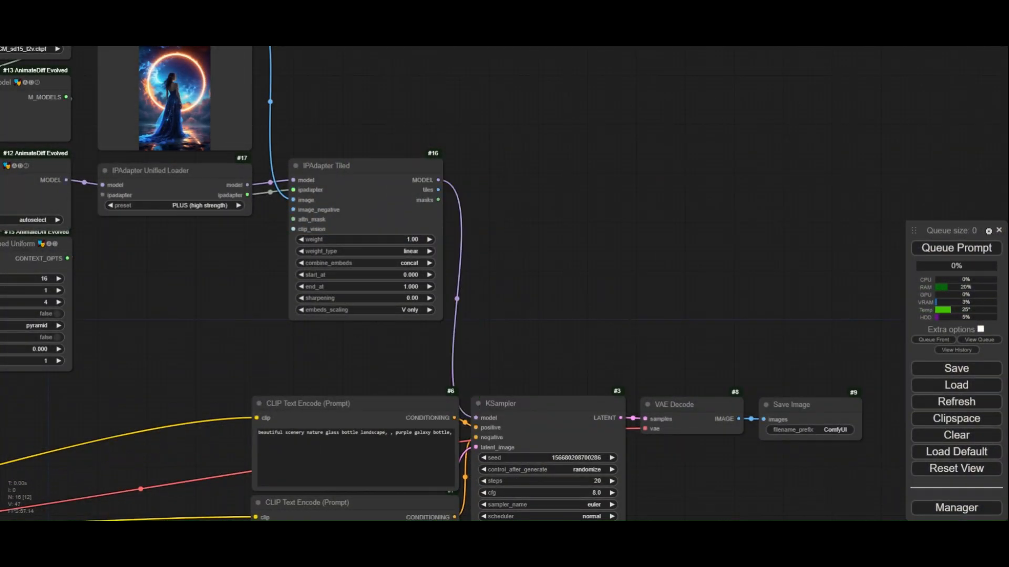
- Replace the positive prompt text with "woman on water, magic, fire ring"
scroll(451, 284, "down", 5)
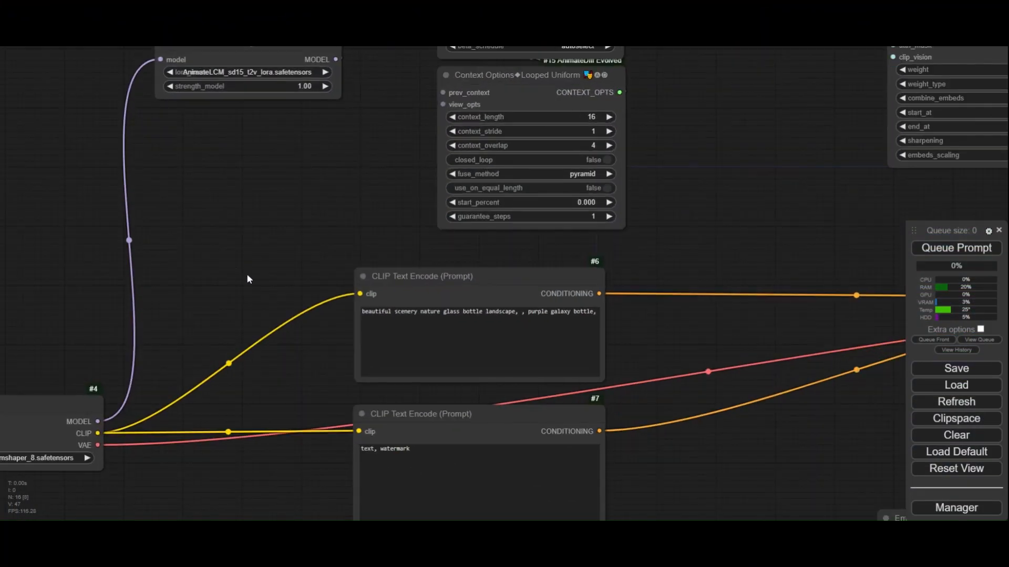
scroll(249, 278, "up", 3)
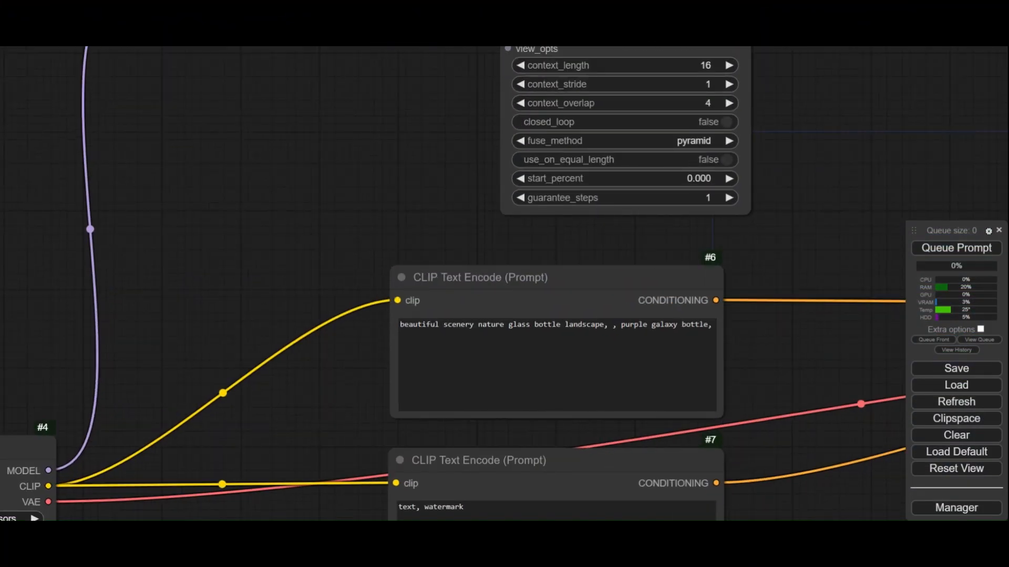
left_click(440, 279)
left_click(440, 325)
key("ctrl+a")
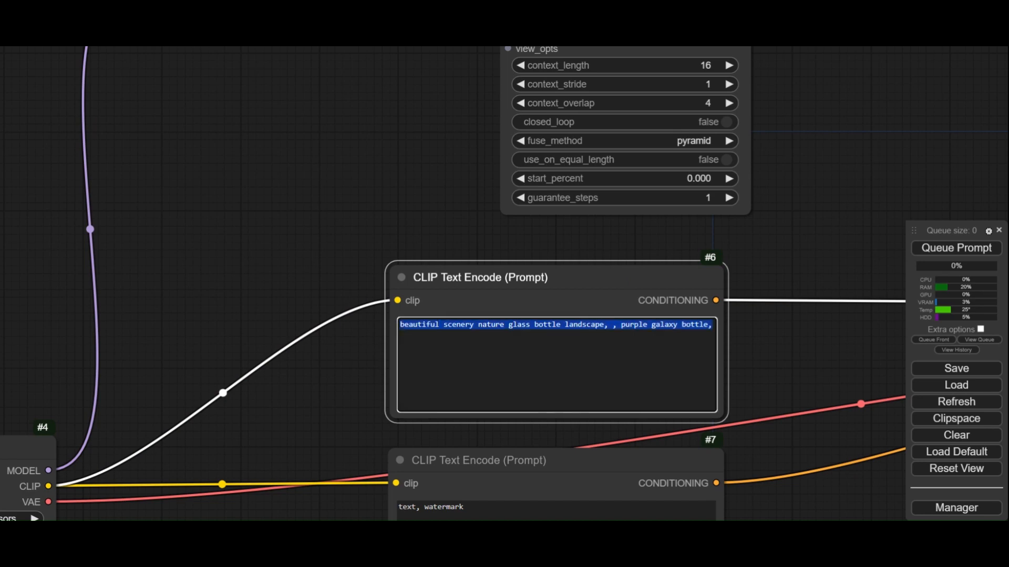
type("woman on water,")
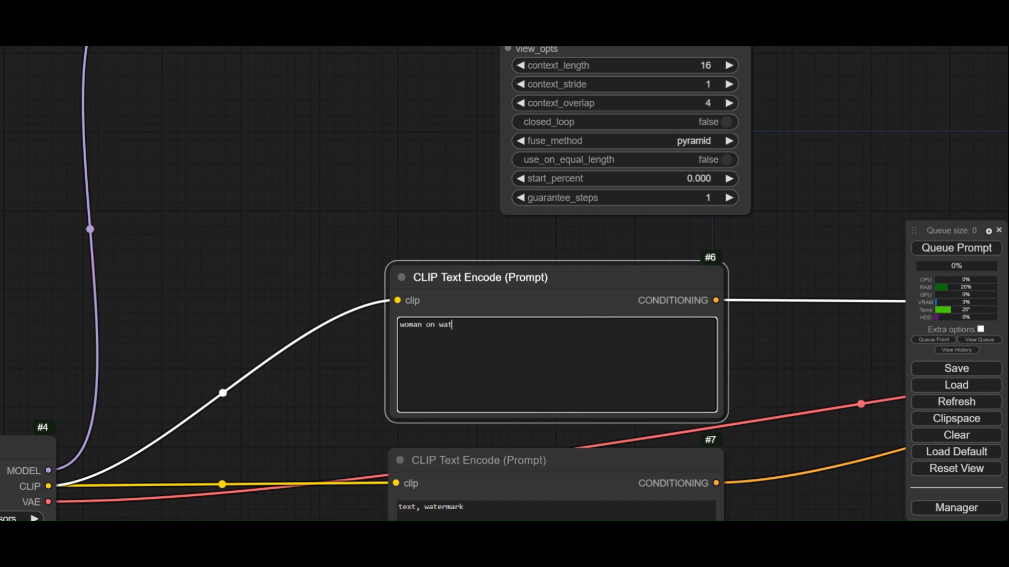
type(" magic, fire")
- Insert two chained Apply Advanced ControlNet nodes between the CLIP Text Encode prompts and KSampler's positive and negative inputs
key("Down")
key("Down")
key("Down")
key("Down")
key("Down")
key("Down")
key("Down")
key("Down")
key("Down")
key("Down")
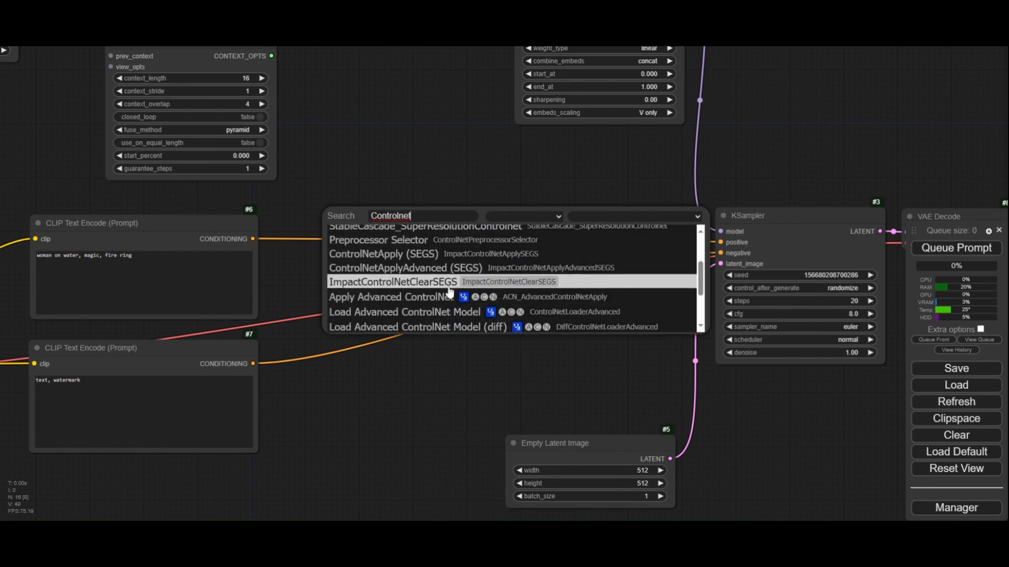
left_click(434, 277)
left_click_drag(435, 279, 391, 281)
left_click_drag(391, 282, 603, 277, "alt")
- Attach a Load Advanced ControlNet Model node with control_v11f1e_sd15_tile.pth to the first Apply Advanced ControlNet's control_net input
left_click(380, 445)
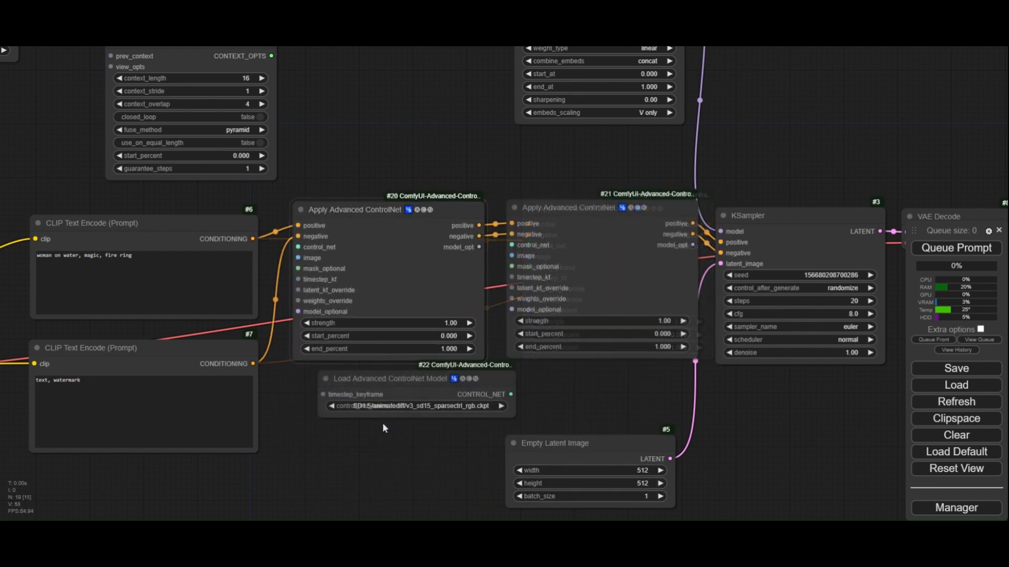
left_click_drag(383, 379, 363, 383)
scroll(402, 421, "up", 3)
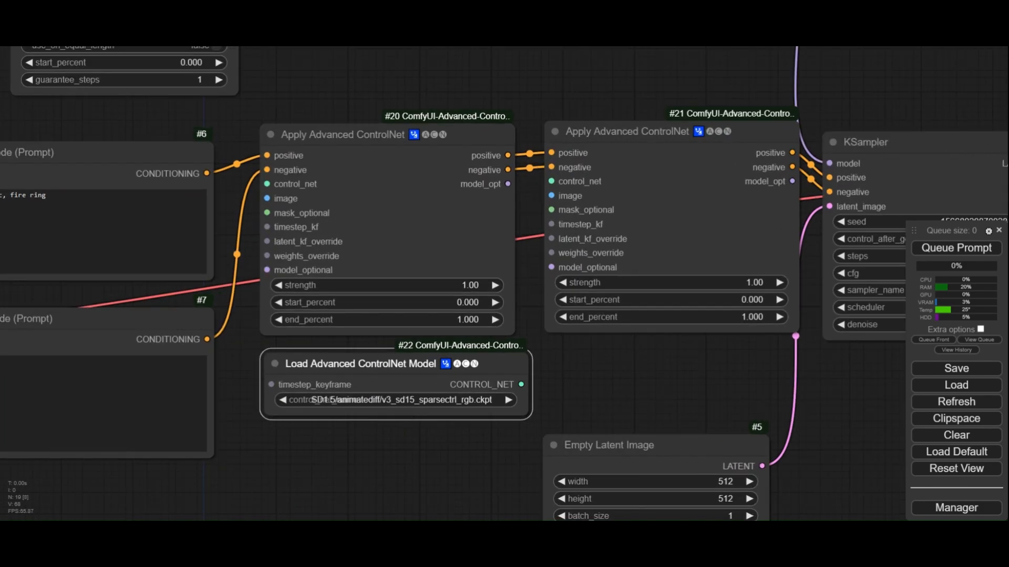
left_click(389, 400)
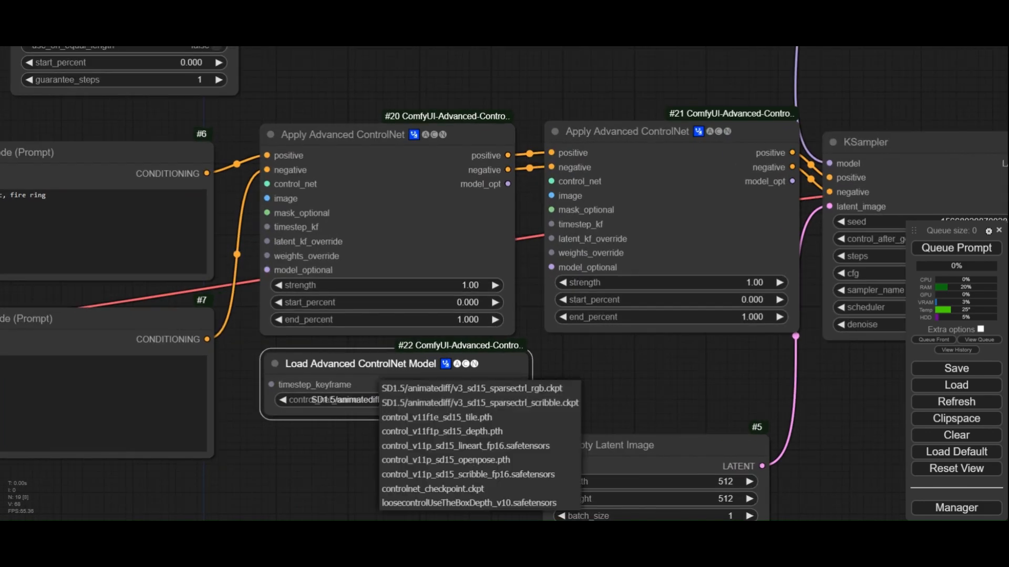
left_click(462, 417)
- Set the first Apply Advanced ControlNet's strength to 0.25 and end_percent to 0.8
left_click(430, 285)
type("0")
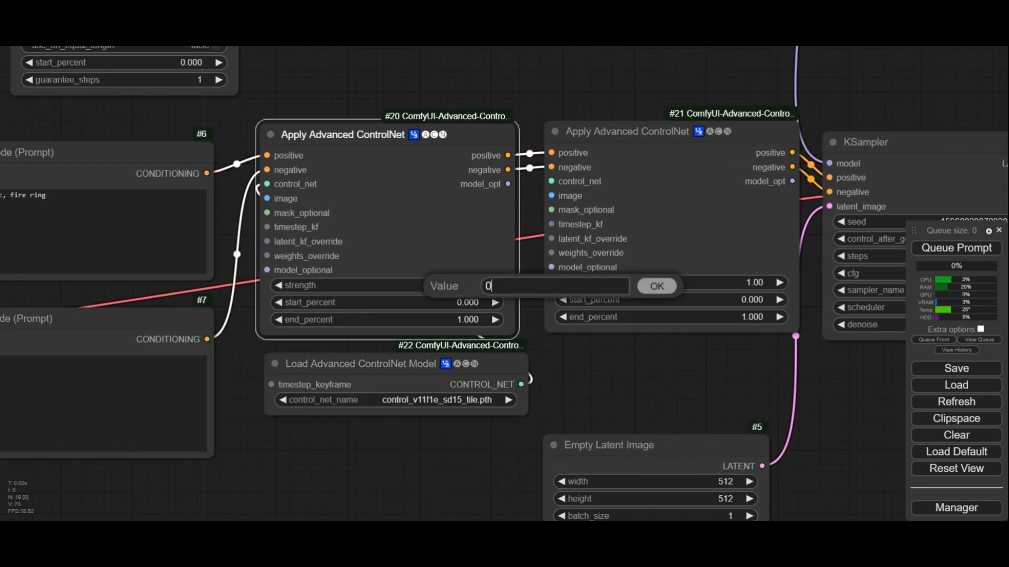
type(".25")
key("Return")
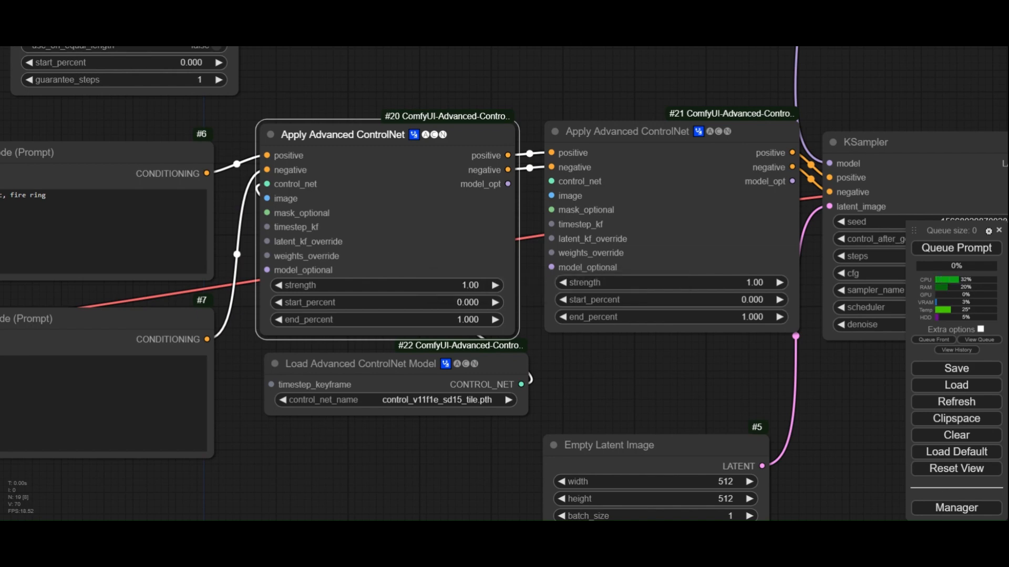
left_click(433, 320)
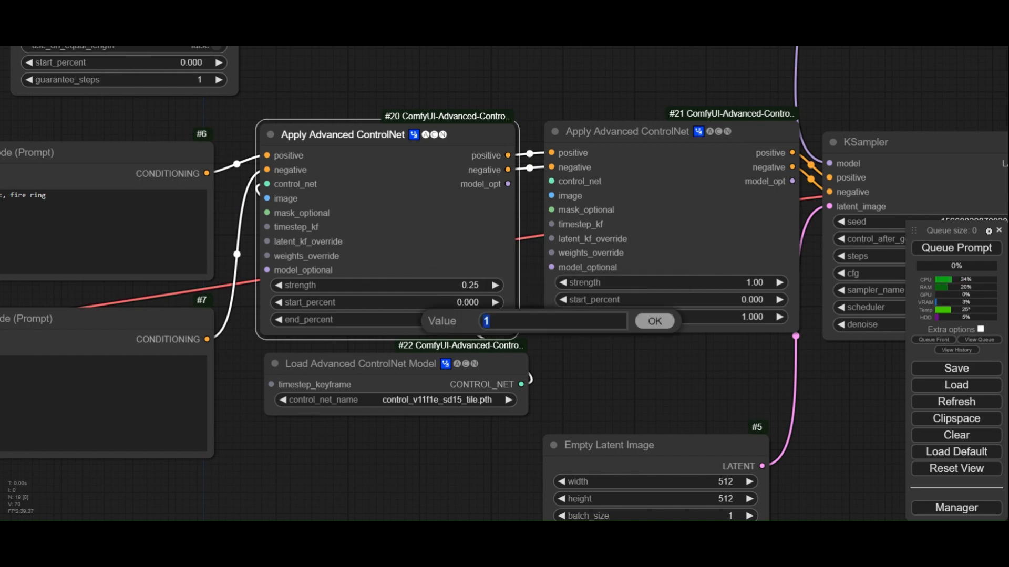
type("0.8")
key("Return")
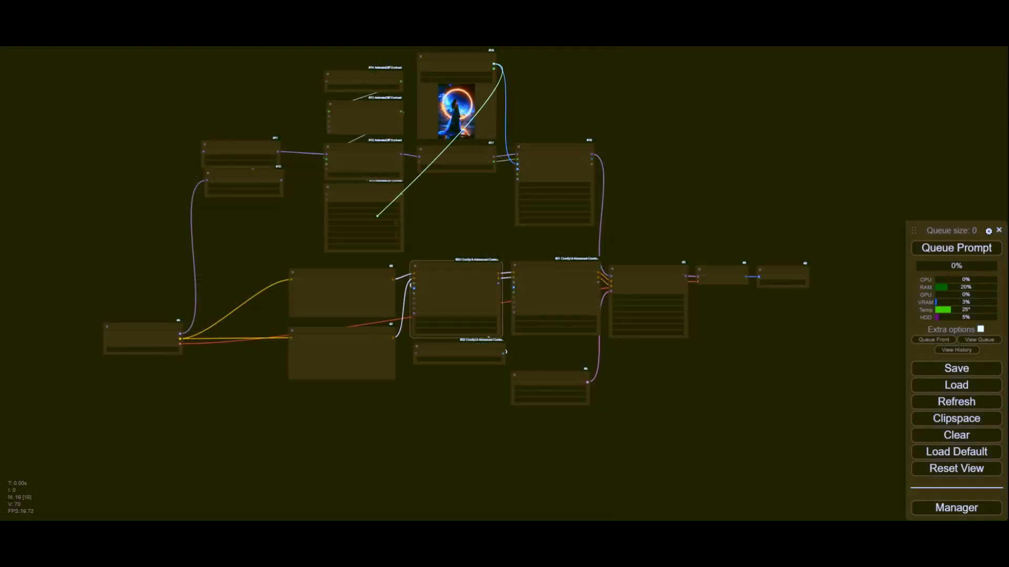
- Route Load Image's image output through a reroute node below the negative prompt into the first Apply Advanced ControlNet's image input
left_click_drag(378, 214, 322, 394)
left_click(353, 428)
scroll(415, 404, "up", 5)
left_click_drag(333, 393, 412, 216)
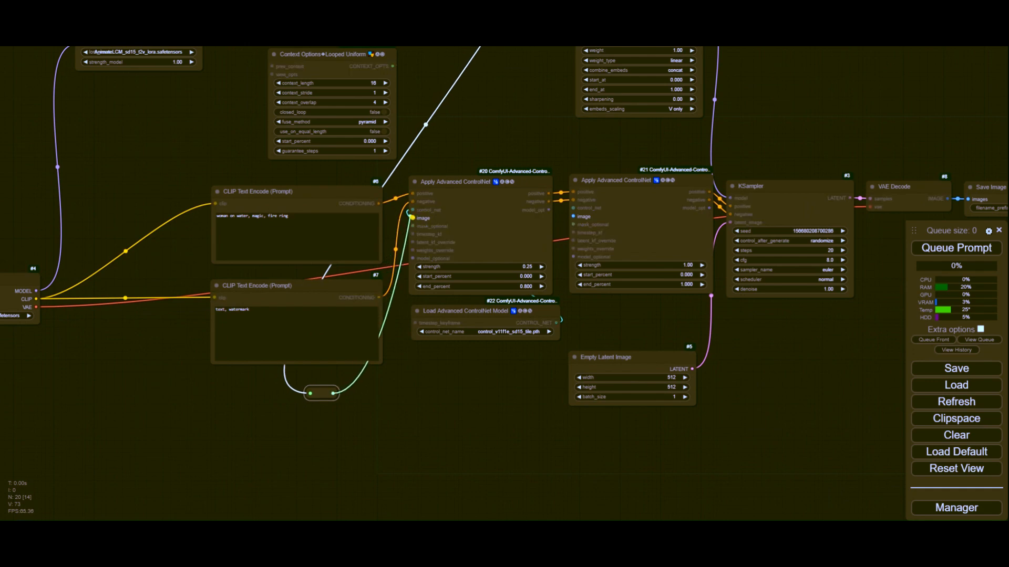
left_click_drag(412, 216, 412, 218)
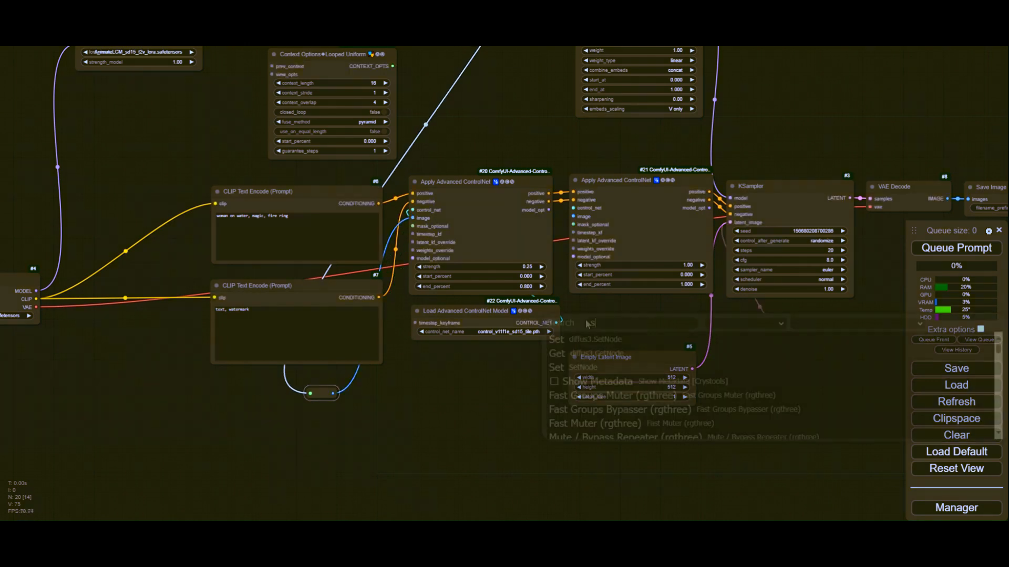
- Add a Load SparseCtrl Model node below the second Apply Advanced ControlNet and connect it to that node's control_net input
type("pars")
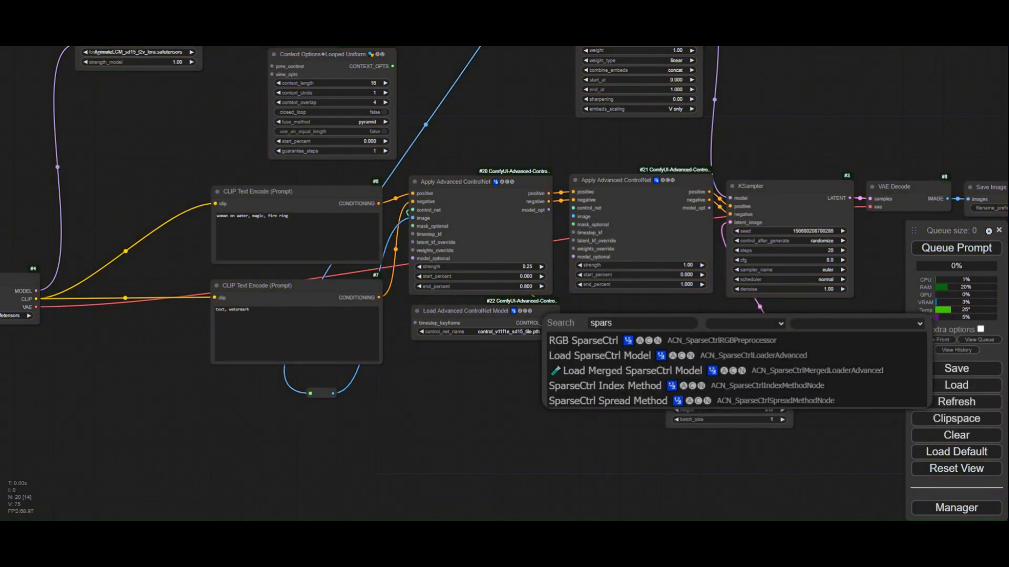
key("Down")
key("Return")
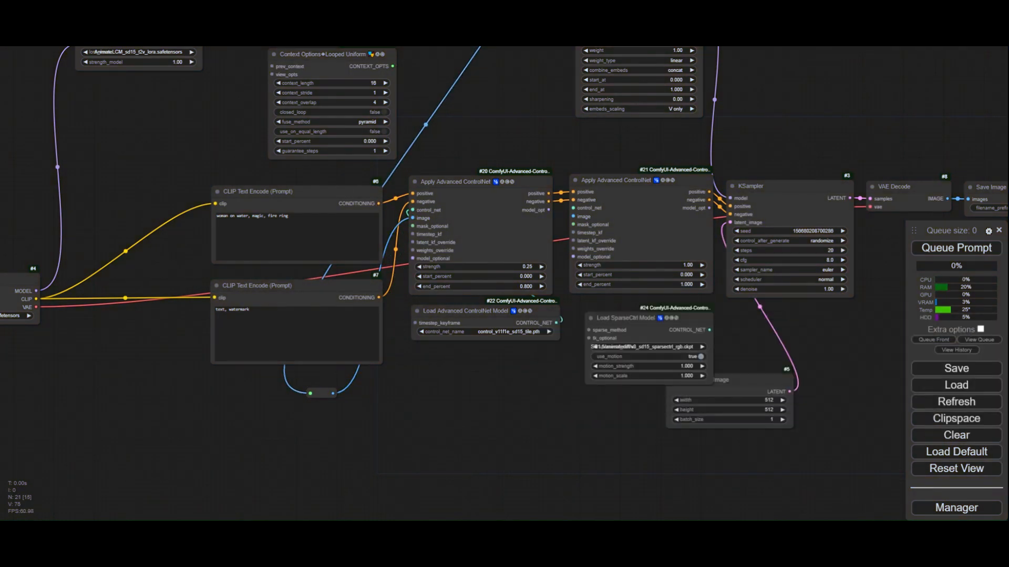
left_click_drag(625, 318, 615, 309)
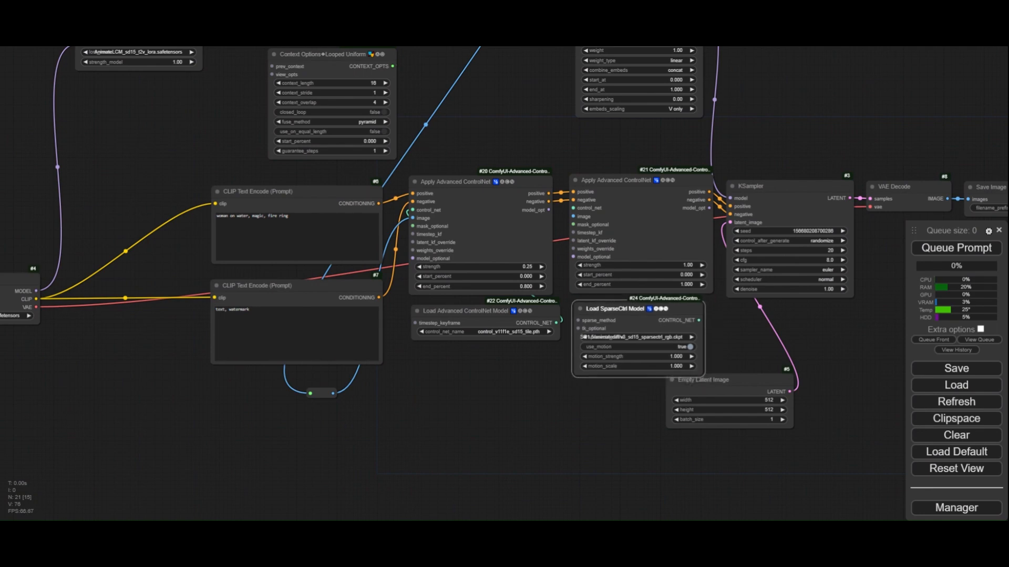
left_click_drag(699, 320, 573, 208)
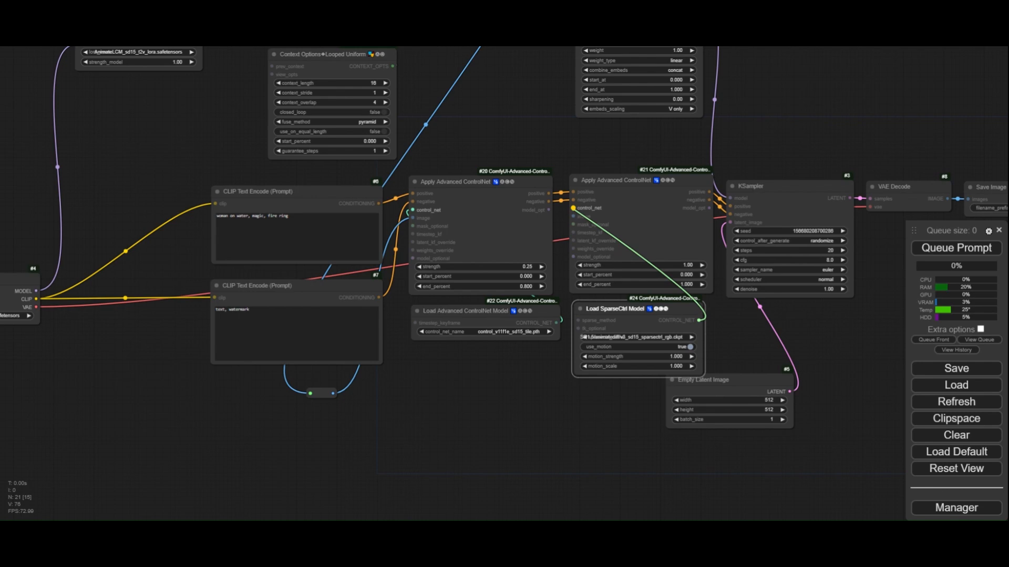
left_click_drag(573, 208, 573, 209)
- Choose v3_sd15_sparsectrl_scribble.ckpt as the model in Load SparseCtrl Model
scroll(654, 340, "up", 2)
left_click(650, 337)
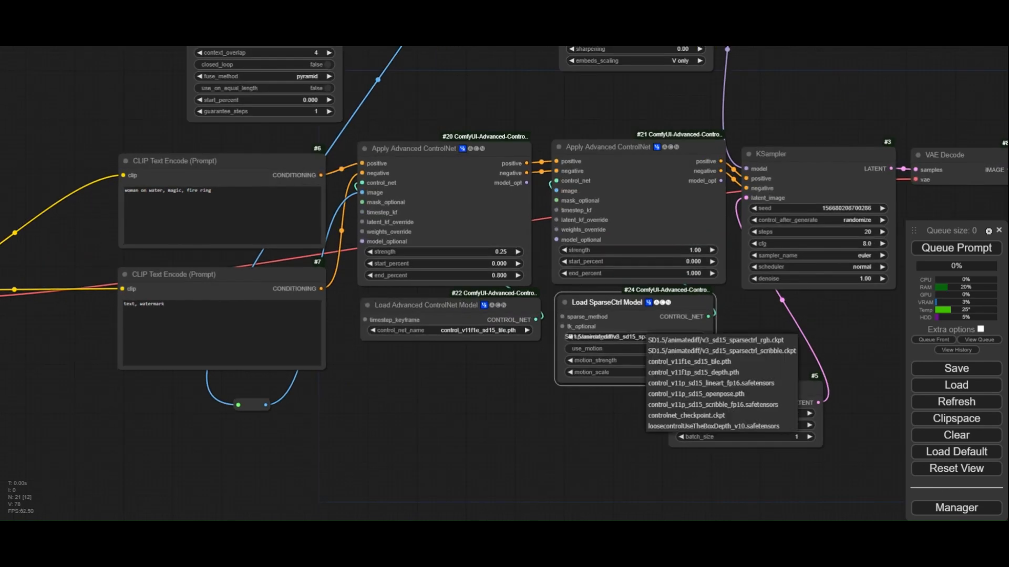
left_click(726, 351)
- Set the second Apply Advanced ControlNet's strength to 1 and end_percent to 0.4
left_click(693, 251)
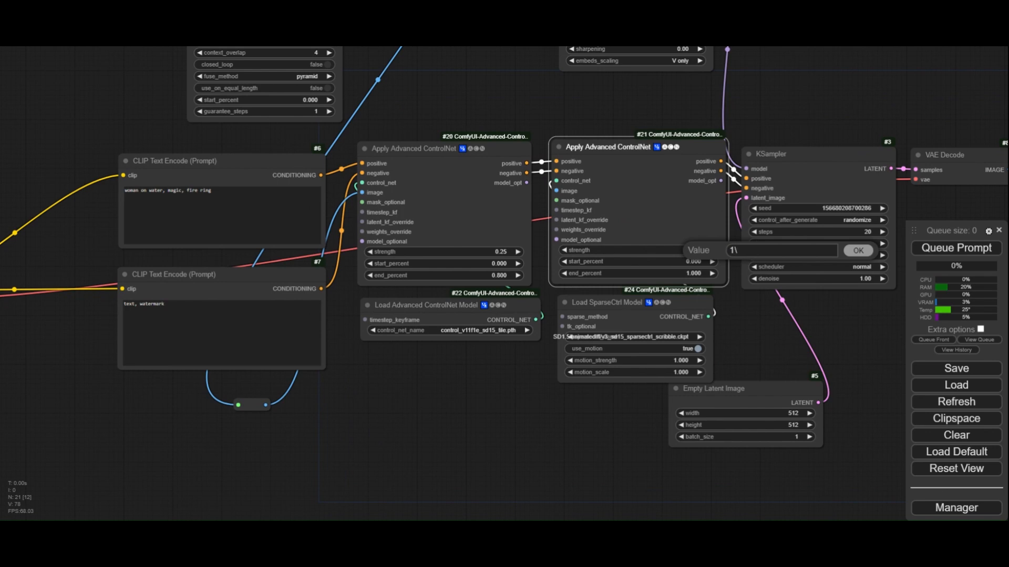
type("1")
key("Return")
left_click(693, 274)
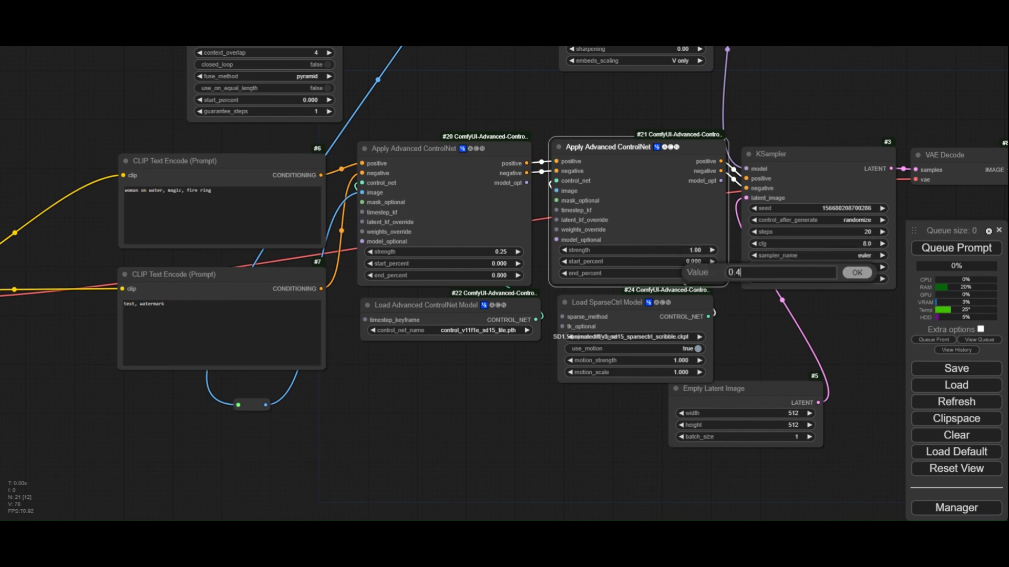
type("0.4")
key("Return")
- Add a Fake Scribble Lines preprocessor and wire it between the image reroute and the second Apply Advanced ControlNet's image input
double_click(379, 405)
type("fake")
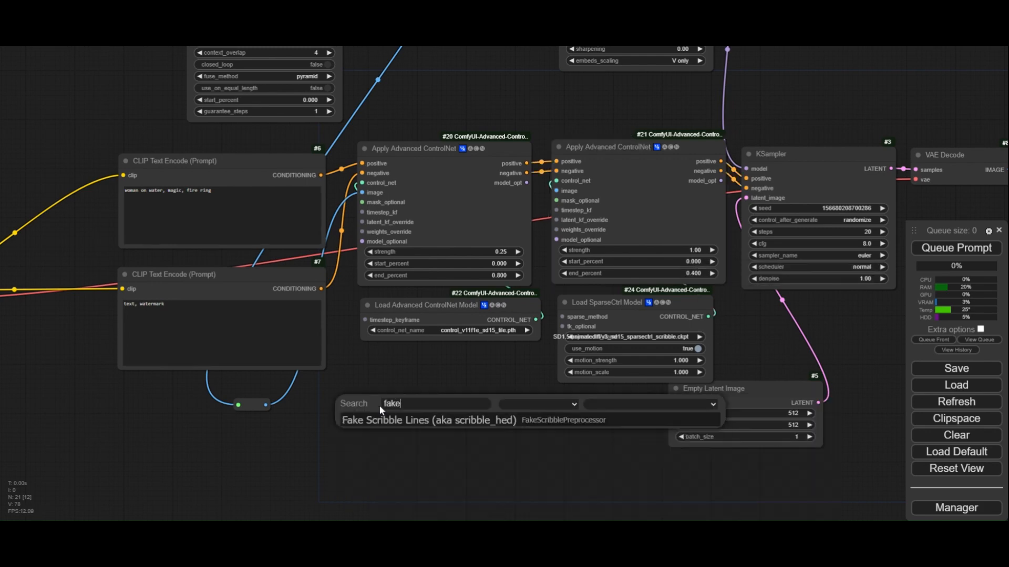
left_click(402, 426)
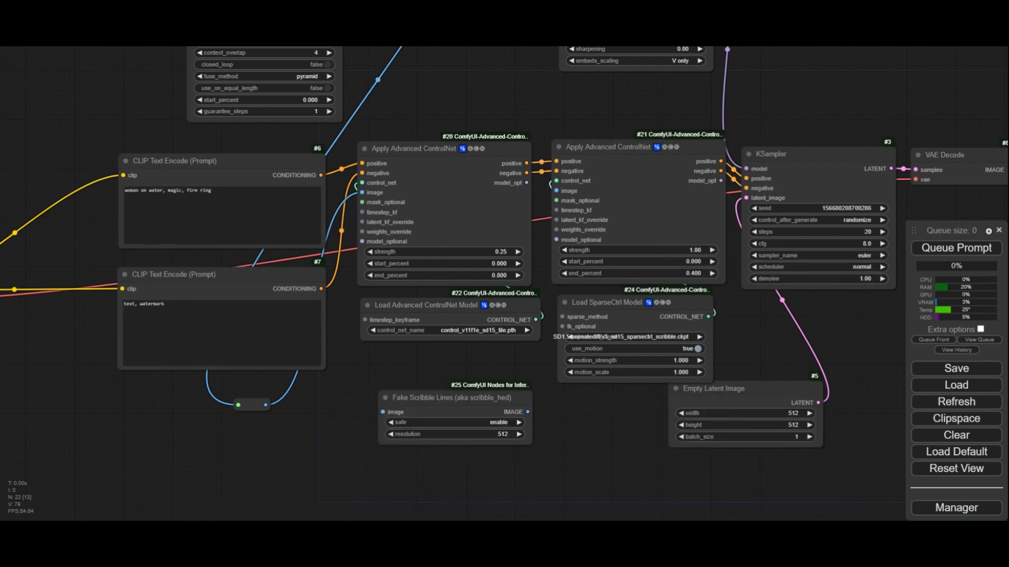
left_click_drag(265, 405, 383, 412)
mouse_move(527, 411)
left_mouse_down()
mouse_move(546, 365)
mouse_move(557, 191)
left_mouse_up()
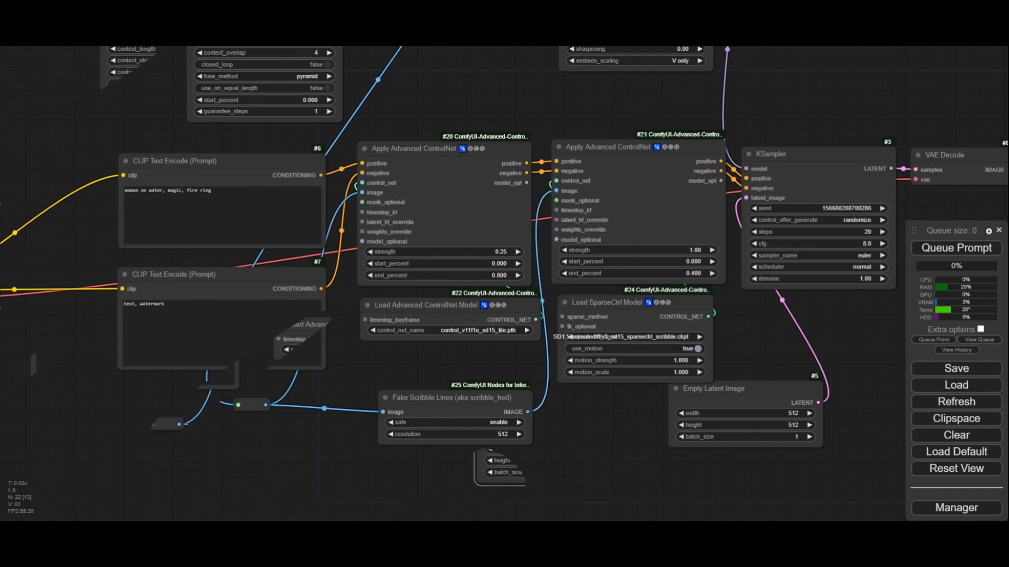
- Place Empty Latent Image beneath Load SparseCtrl Model and set its batch_size to 36
left_click_drag(685, 366, 682, 356)
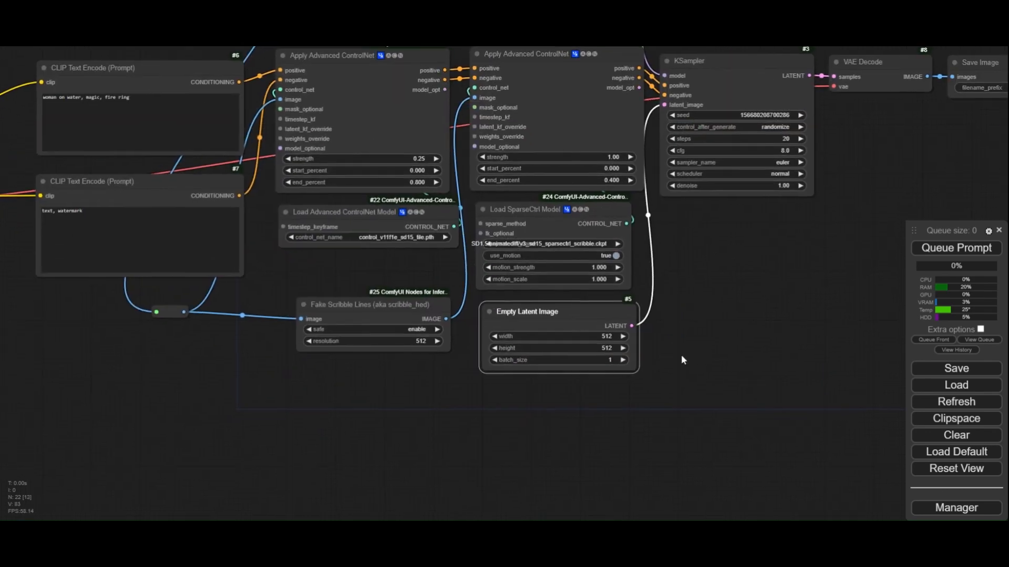
scroll(616, 385, "up", 6)
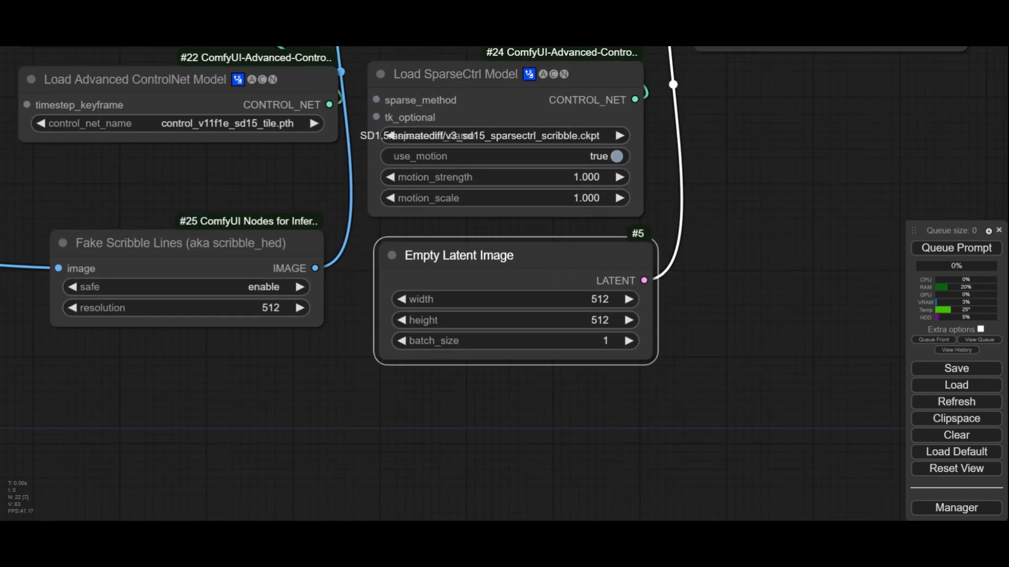
left_click(536, 340)
type("36")
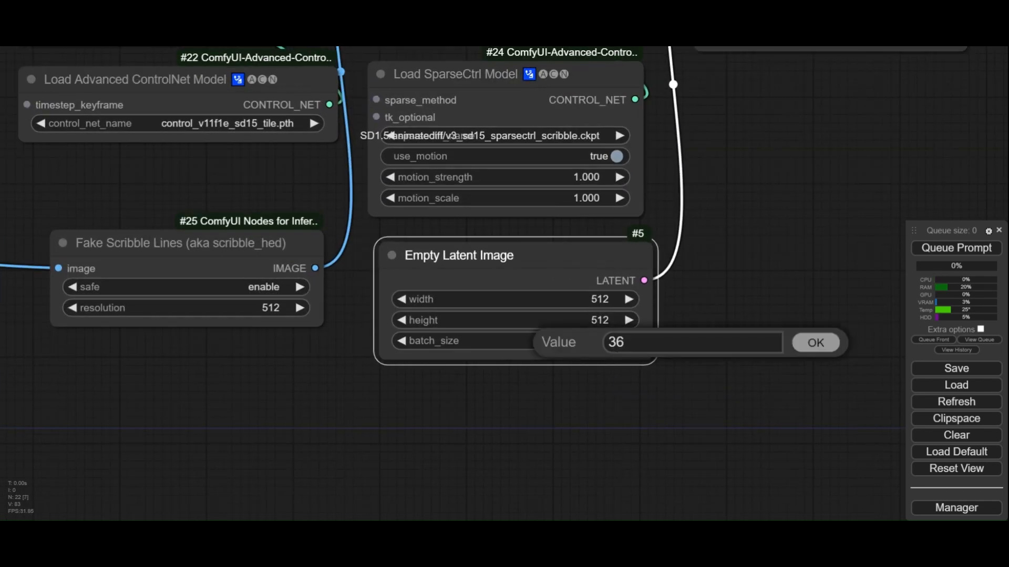
key("Return")
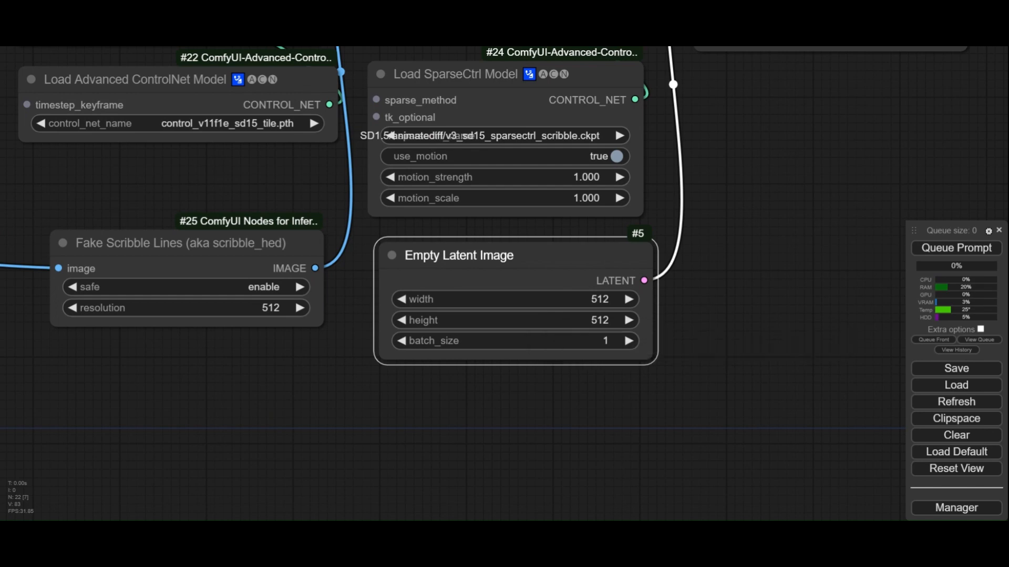
- Set Empty Latent Image's width to 512 and height to 768
left_click(542, 300)
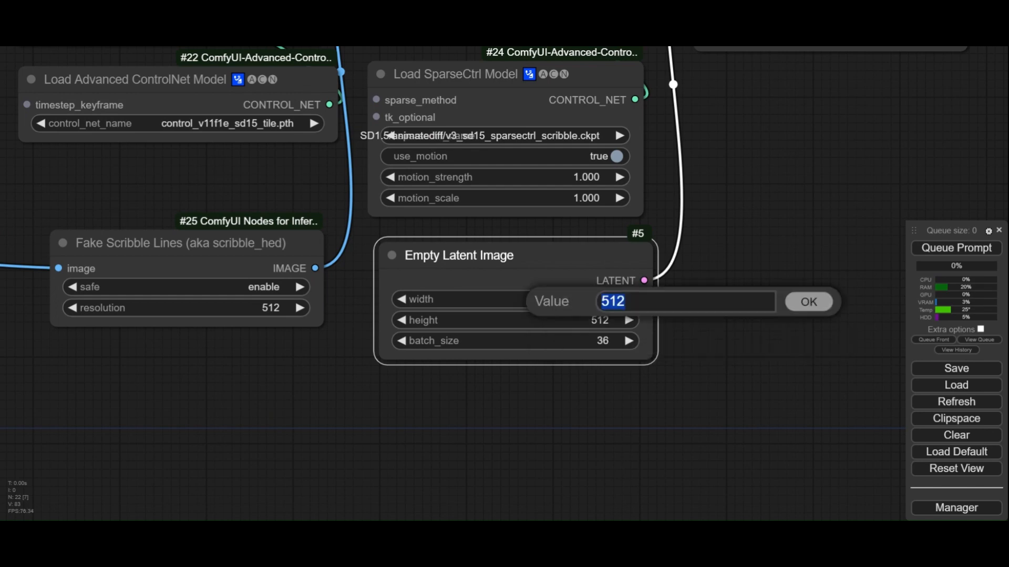
type("512")
key("Return")
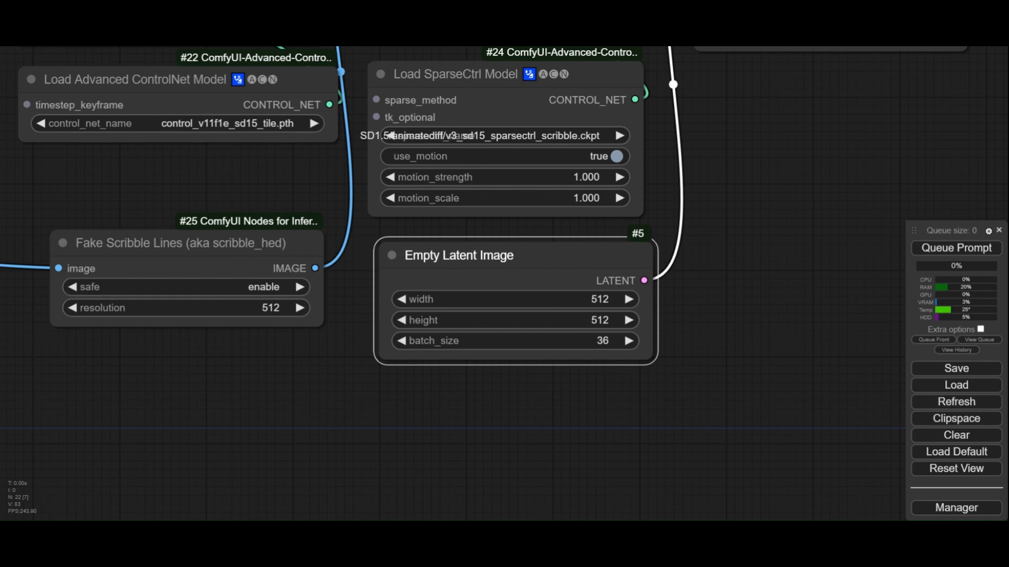
left_click(545, 320)
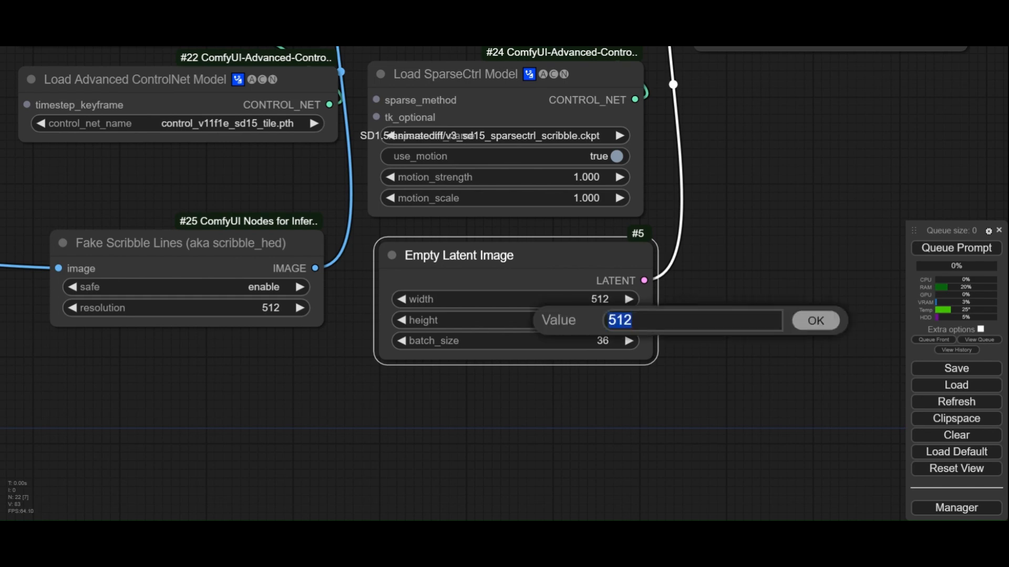
type("768")
key("Return")
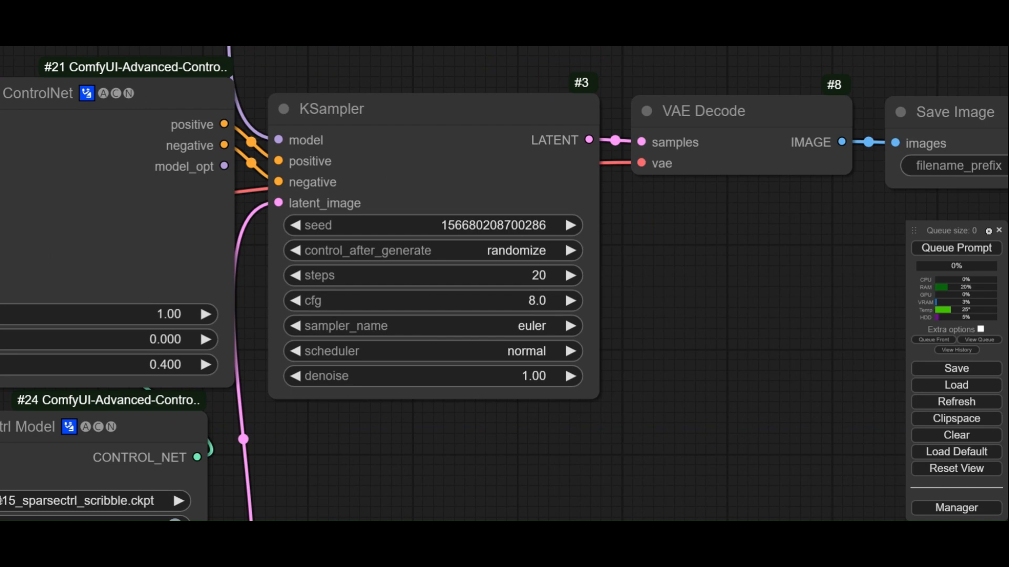
- Set the KSampler's control_after_generate to fixed, steps to 8 and cfg to 1.2
left_click(513, 251)
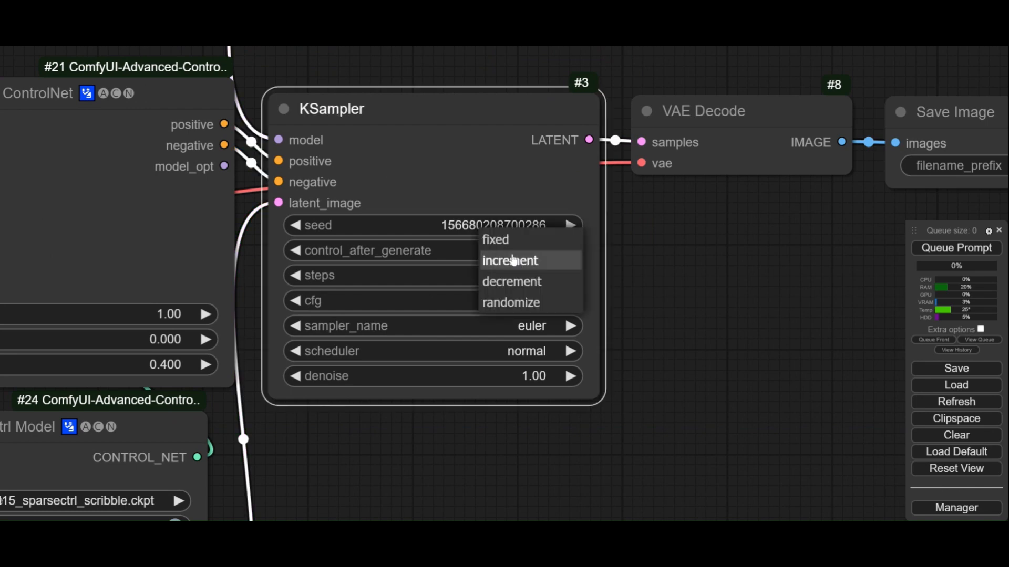
left_click(510, 239)
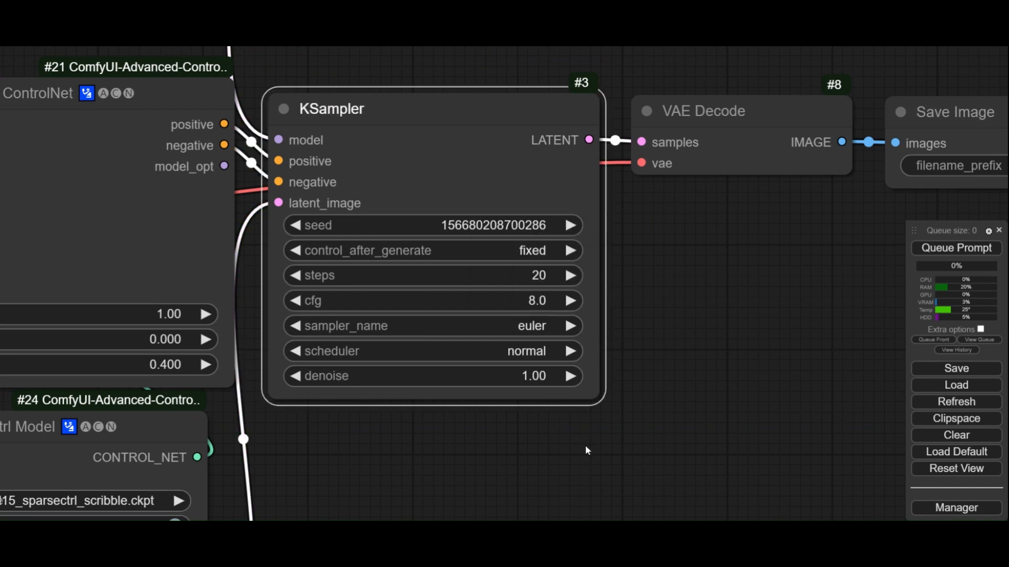
left_click(448, 273)
type("8")
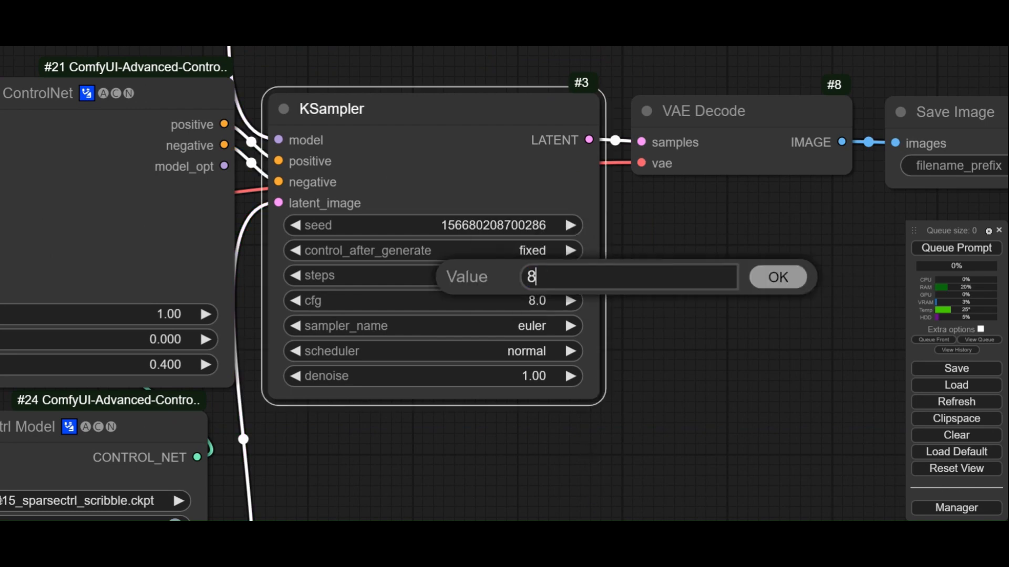
key("Return")
left_click(448, 297)
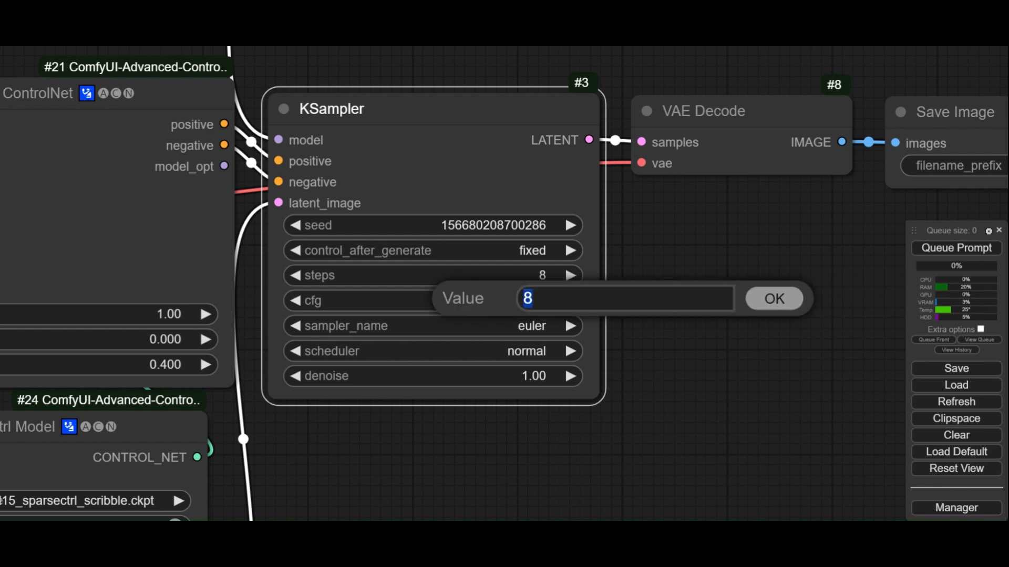
key("Return")
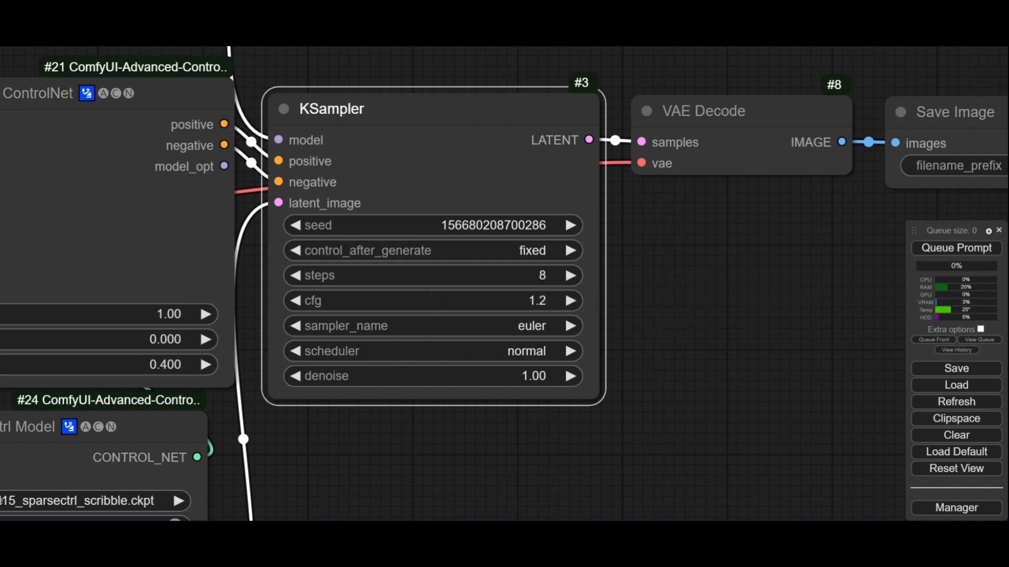
- Set the KSampler's sampler_name to lcm and its scheduler to sgm_uniform
left_click(492, 325)
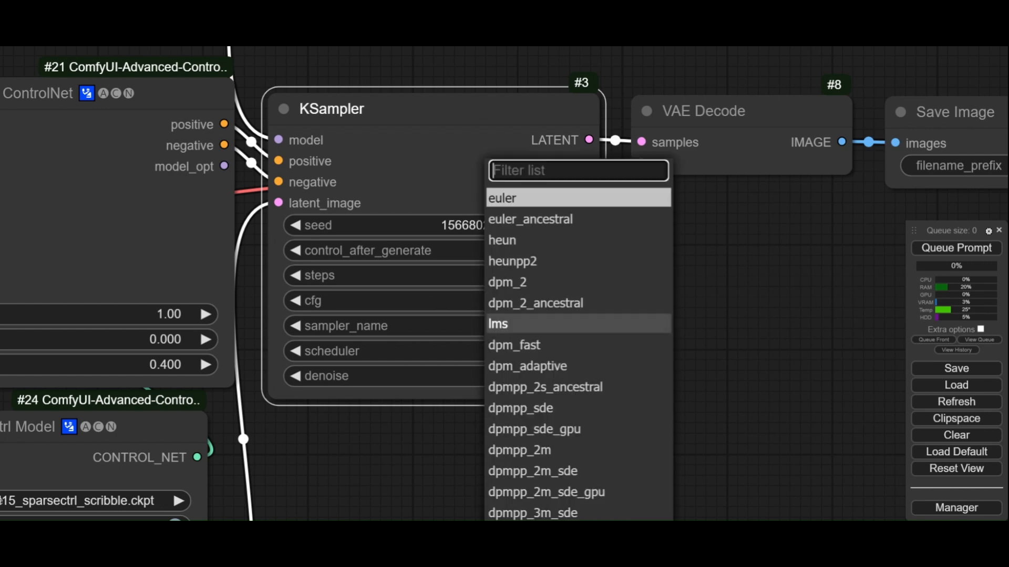
scroll(529, 338, "down", 5)
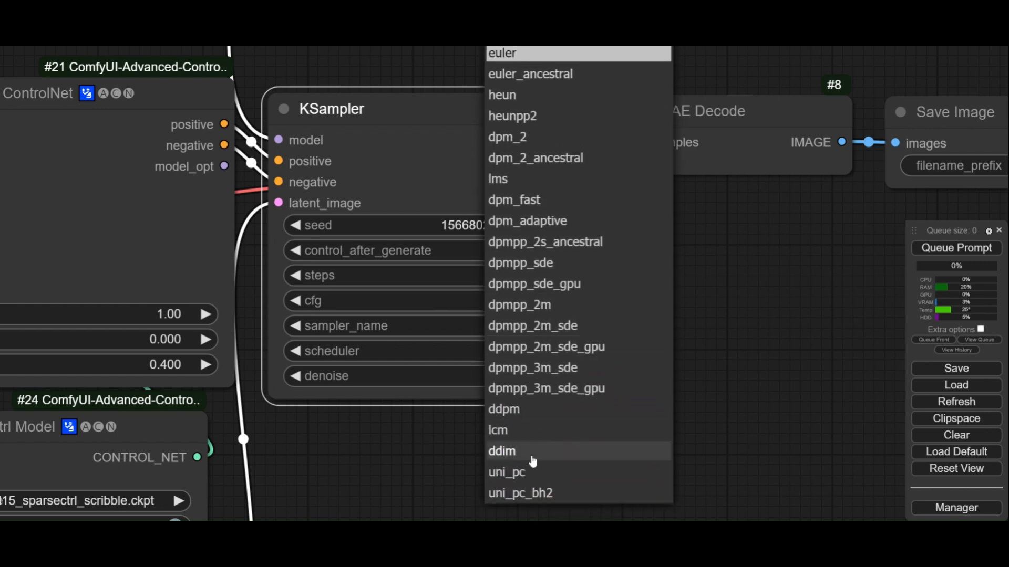
left_click(509, 436)
left_click(507, 351)
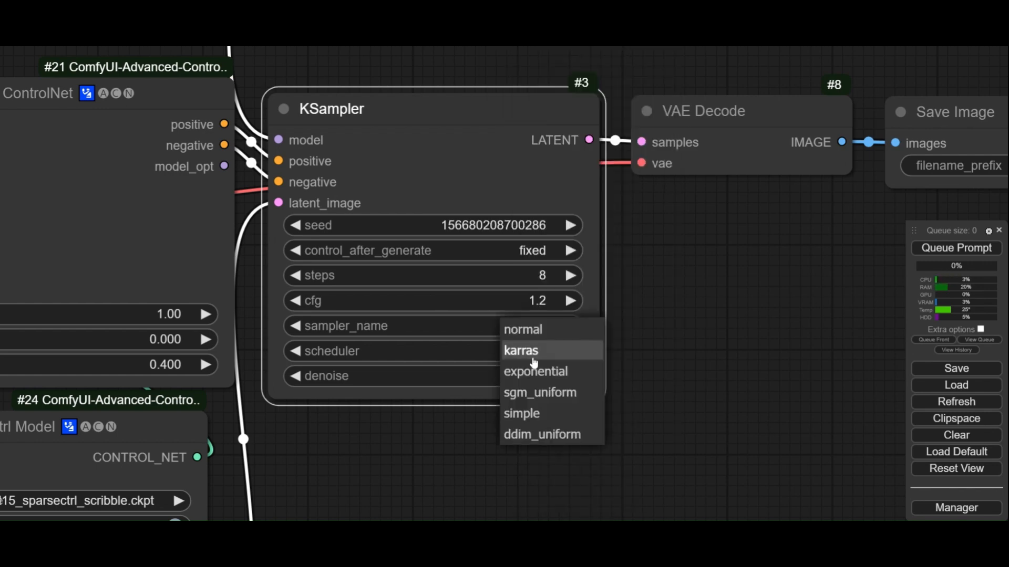
left_click(536, 393)
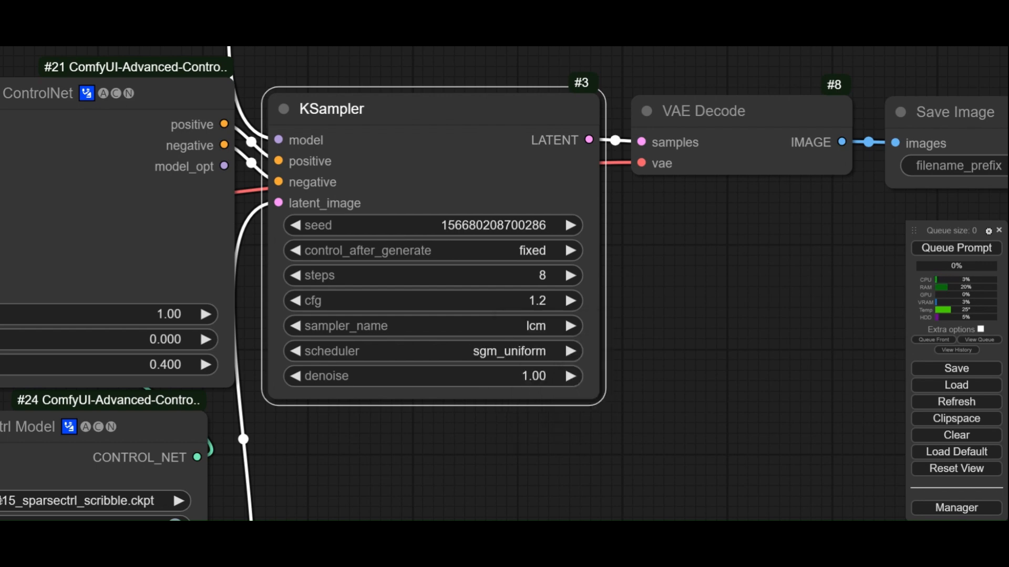
- Add a Video Combine node after VAE Decode and feed the decoded IMAGE output into its images input
scroll(291, 287, "down", 8)
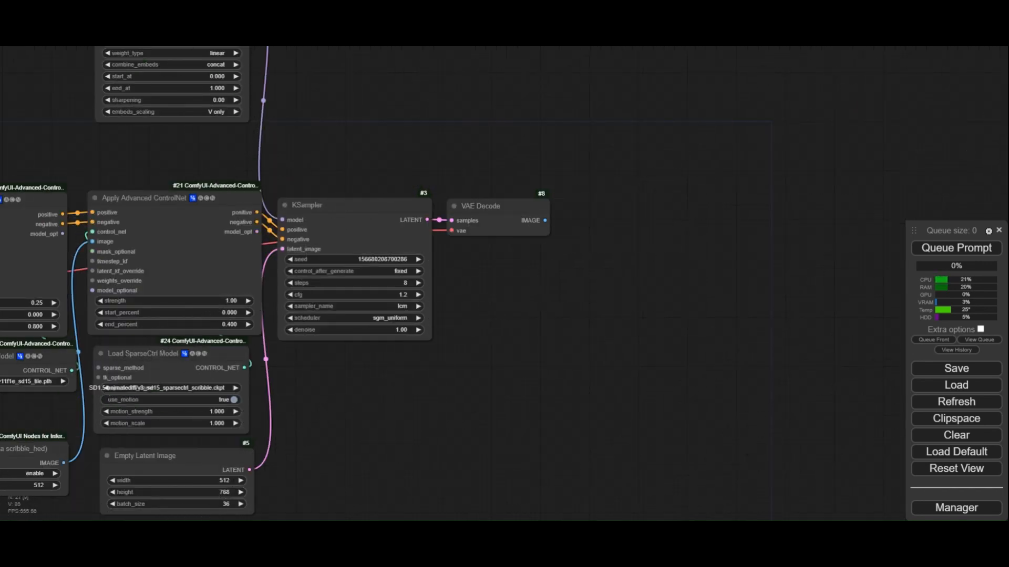
double_click(610, 210)
type("video")
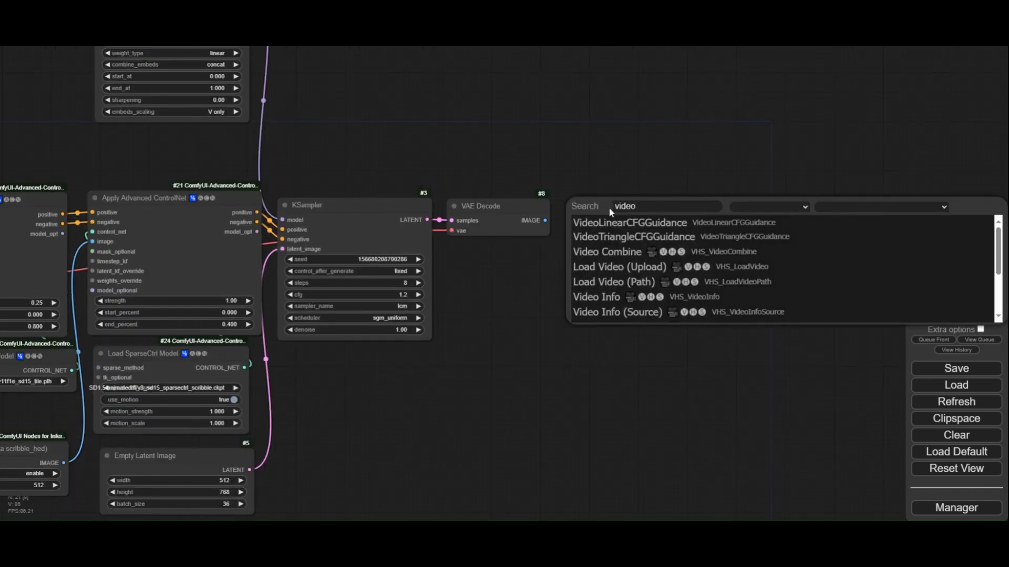
left_click(607, 252)
left_click_drag(545, 220, 588, 213)
- Set Video Combine's frame_rate to 12 and its format to video/h264-mp4
scroll(734, 277, "up", 3)
left_click(688, 234)
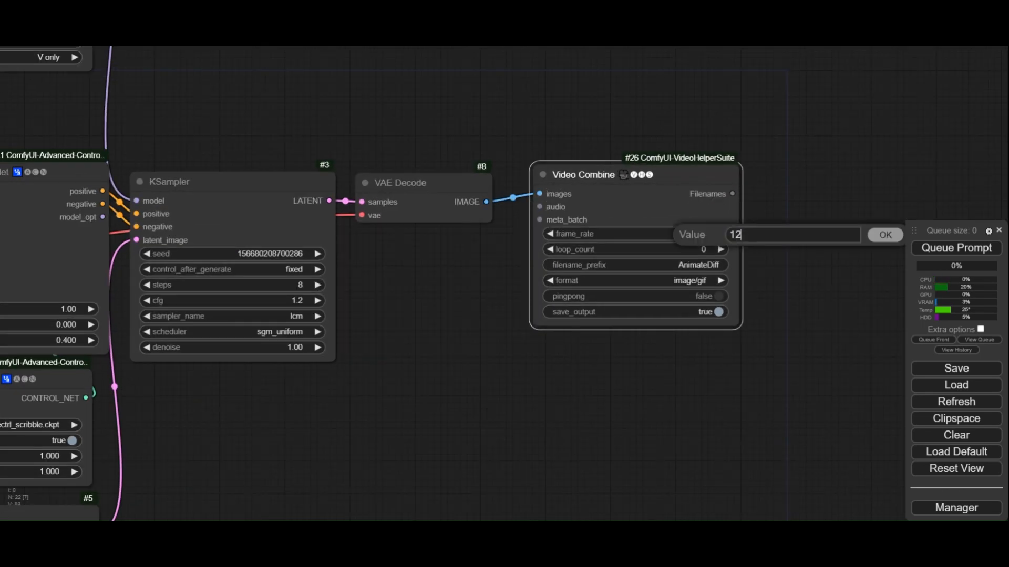
key("Return")
scroll(723, 273, "up", 3)
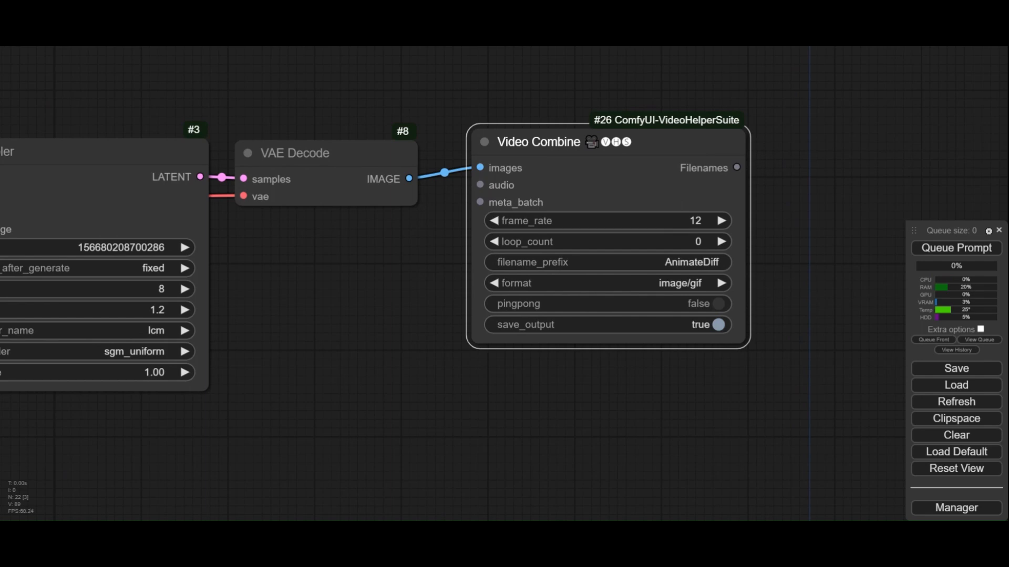
left_click(680, 283)
left_click(707, 346)
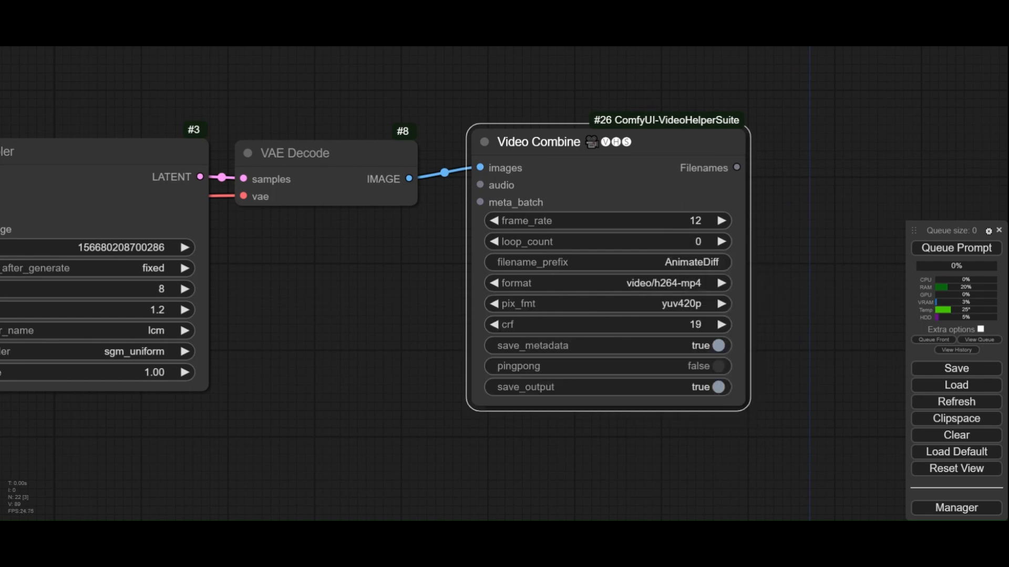
- Run the workflow and examine the generated video preview in Video Combine
scroll(734, 360, "down", 4)
left_click(956, 248)
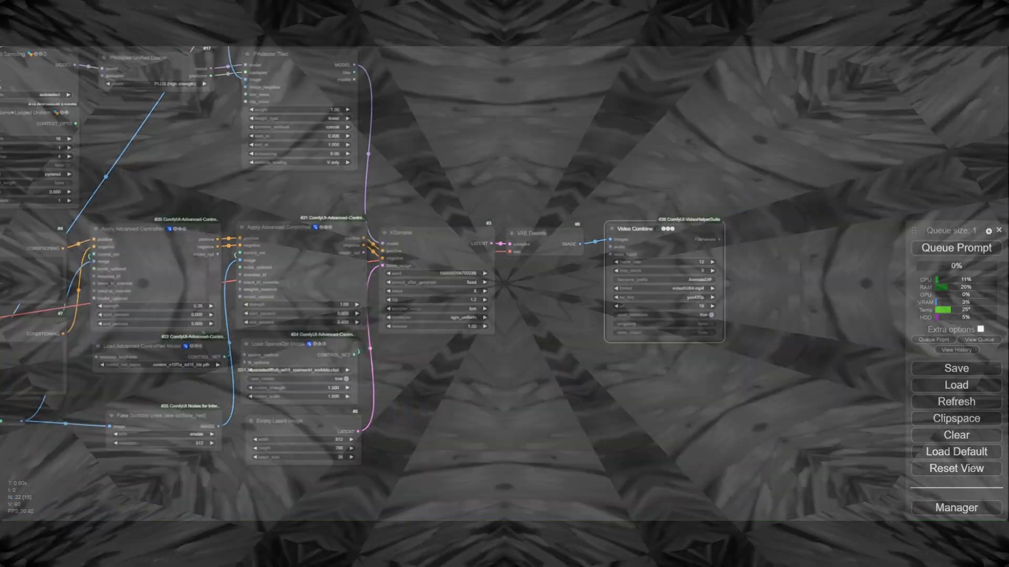
scroll(582, 320, "up", 4)
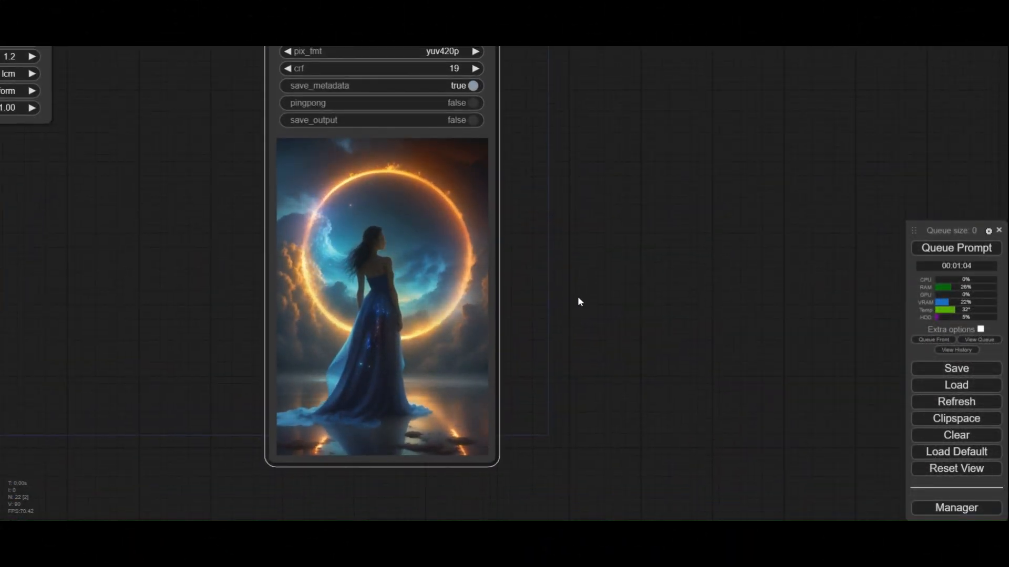
- Duplicate the KSampler with its input connections beyond Video Combine and disconnect the copy's latent_image input
scroll(580, 299, "down", 4)
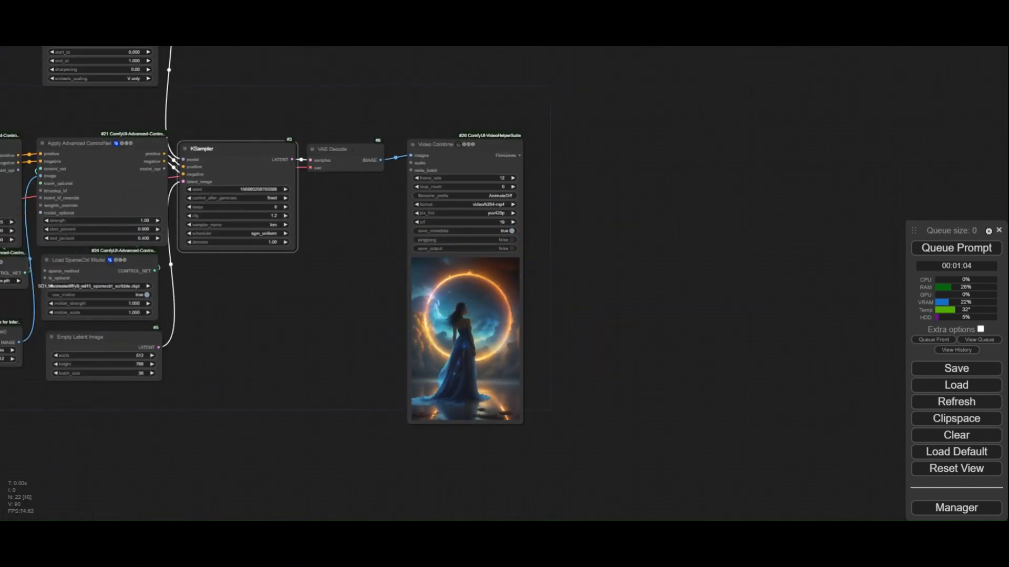
left_click_drag(264, 153, 580, 135)
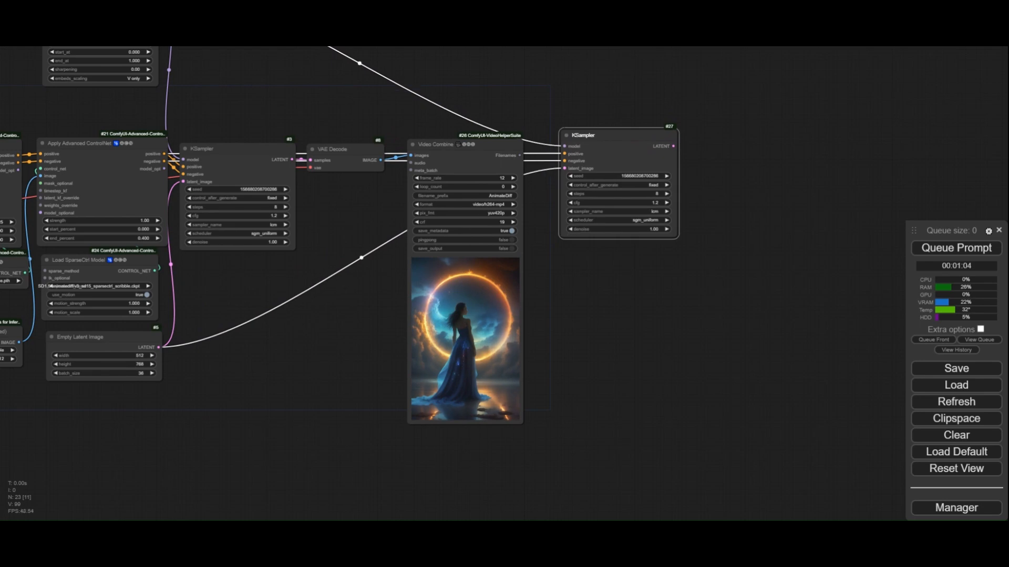
left_click_drag(564, 168, 355, 213)
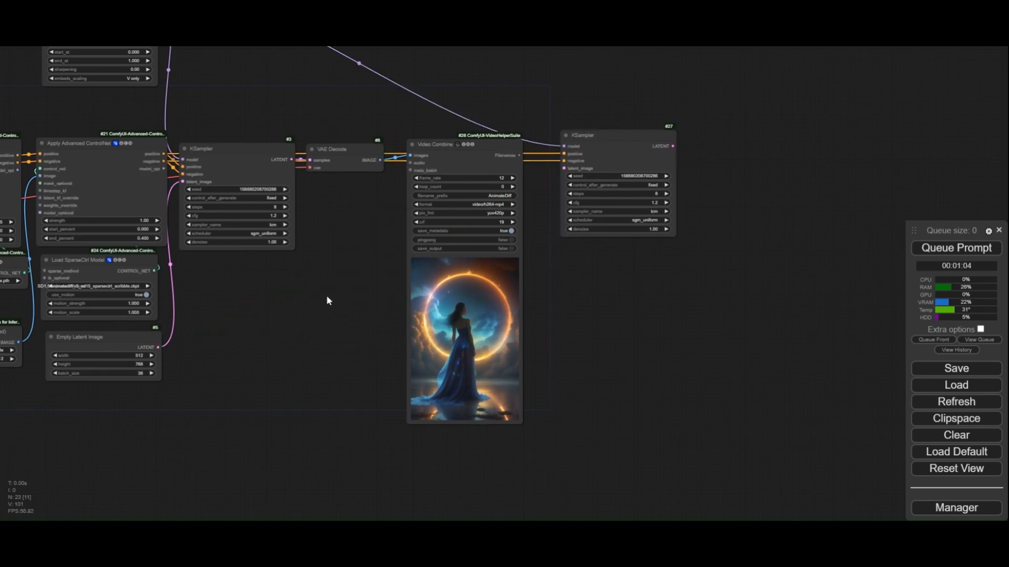
- Add an Upscale Image By node above Video Combine, feed it from VAE Decode's IMAGE output and set scale_by to 1.5
type("e image")
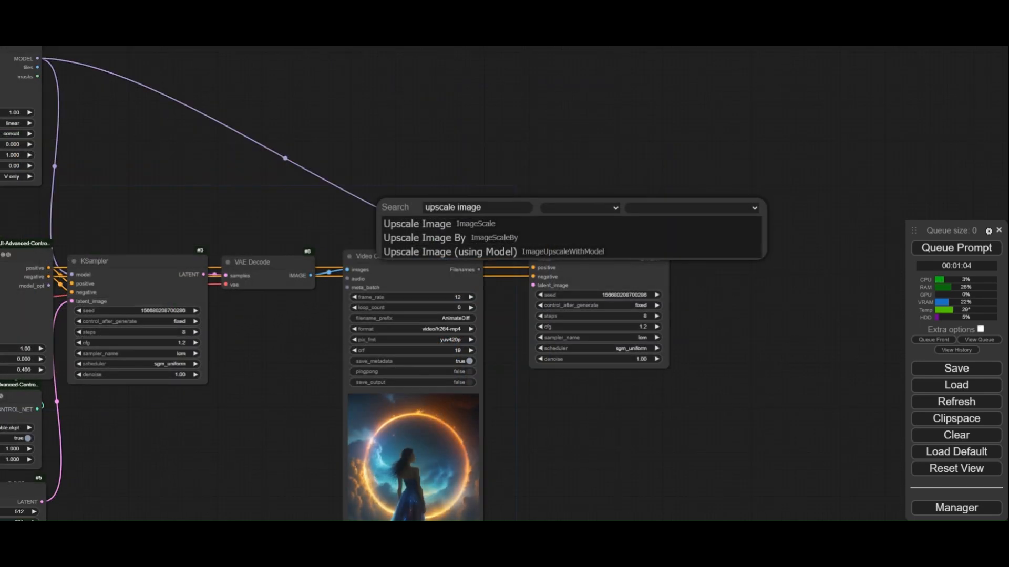
left_click(450, 237)
left_click_drag(452, 201, 394, 183)
left_click_drag(311, 275, 377, 196)
left_click(475, 217)
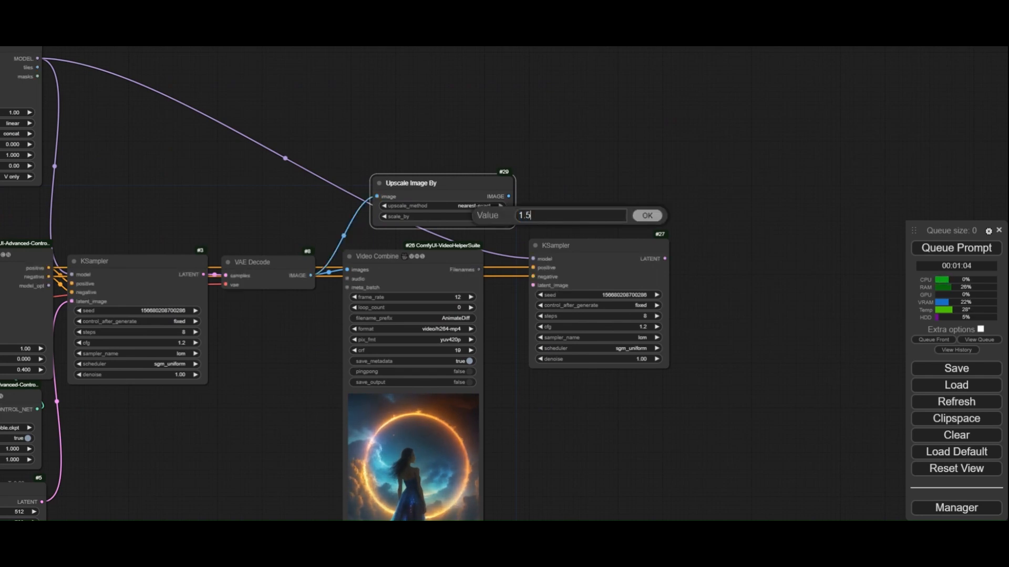
type("1.5")
key("Return")
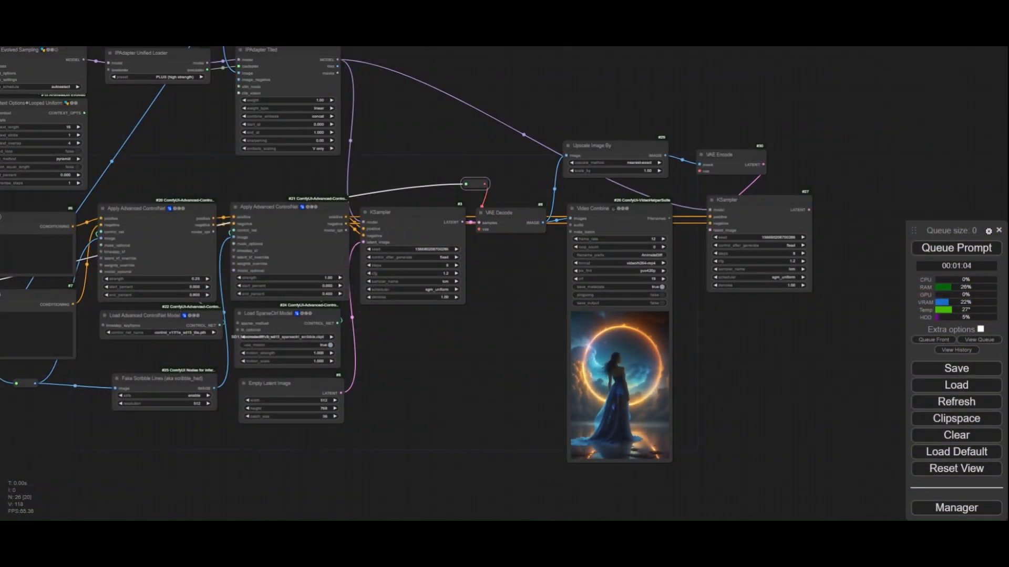
- Connect the VAE reroute to VAE Encode's vae input, and paste connected copies of VAE Decode and Video Combine beside the second KSampler
left_click_drag(485, 184, 699, 171)
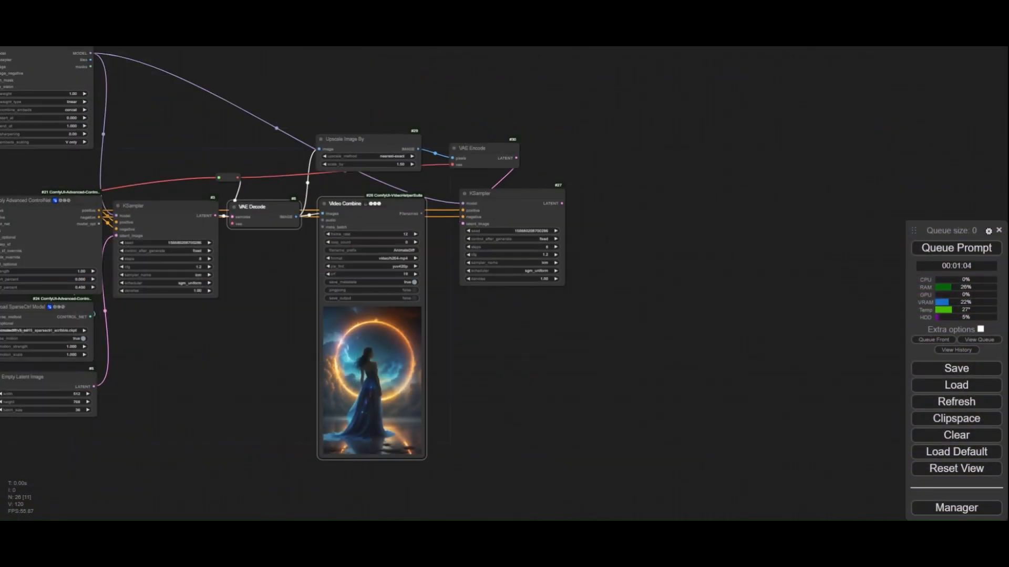
key("ctrl+c")
key("ctrl+shift+v")
left_click_drag(397, 239, 486, 210)
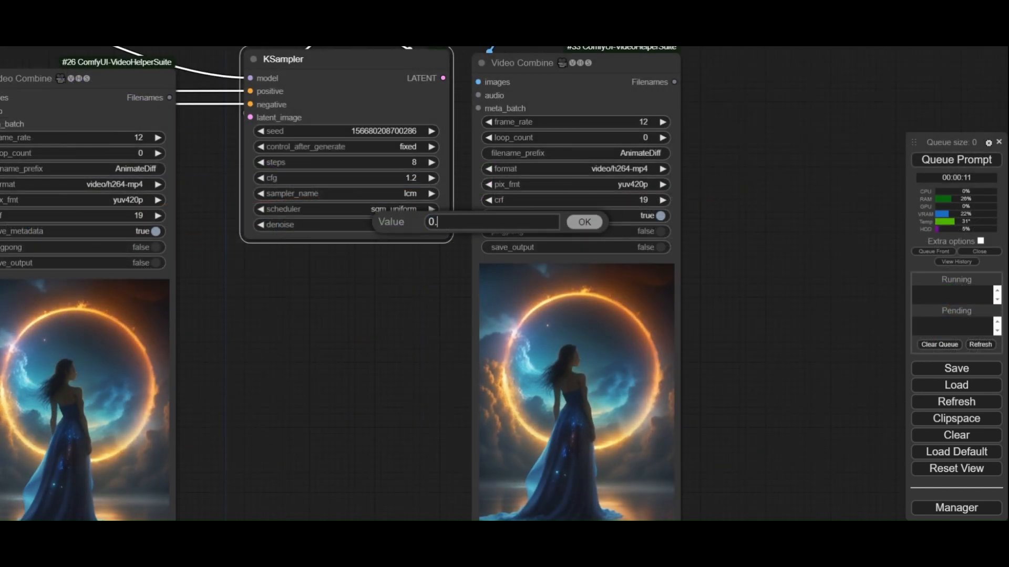
- Set the second KSampler's denoise to 0.70 and run the workflow
key("Return")
scroll(436, 211, "down", 5)
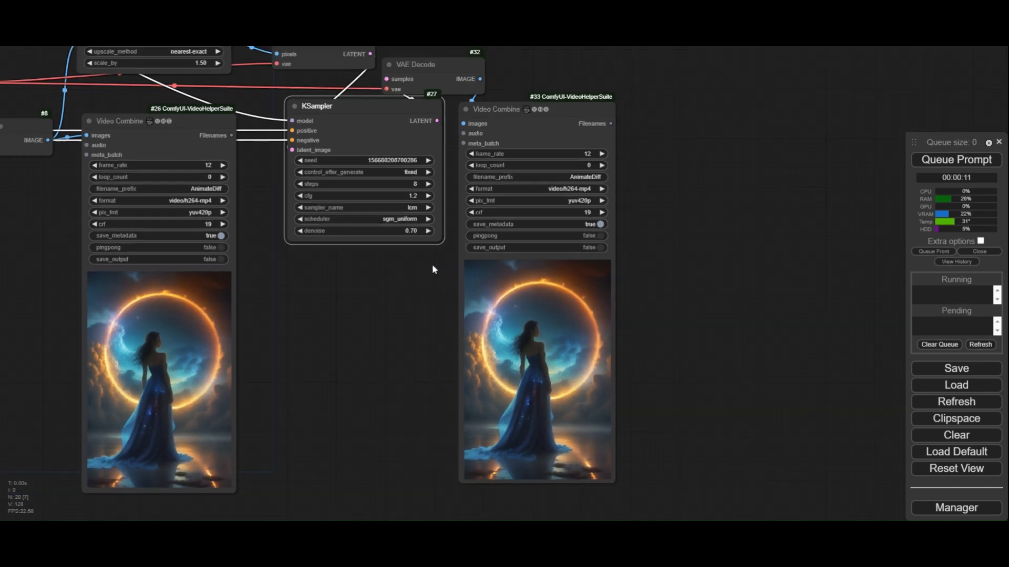
left_click(927, 159)
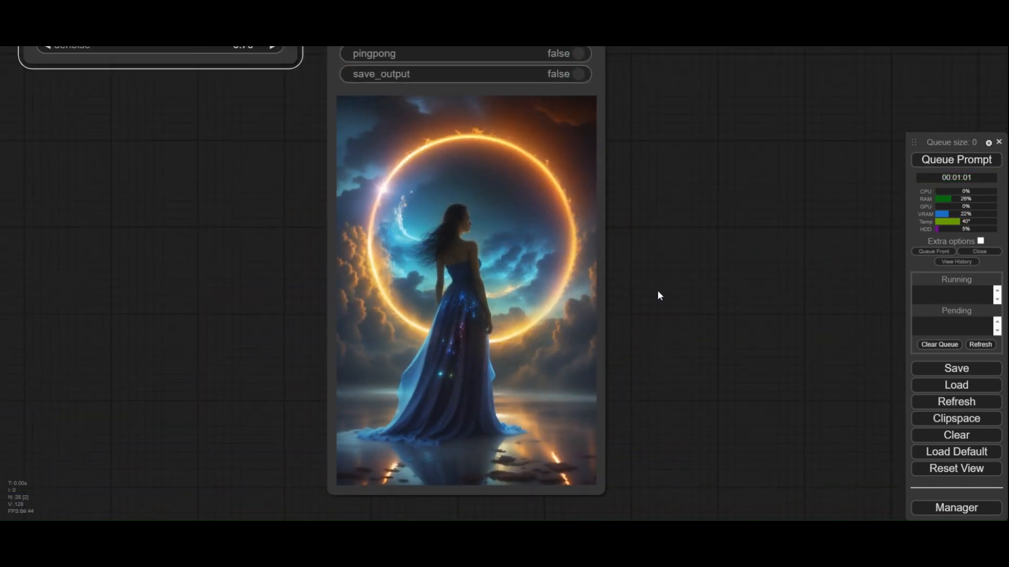
- Add a Multival Dynamic node to Apply AnimateDiff Model's scale_multival input and set its float_val to 1.2
scroll(663, 275, "down", 5)
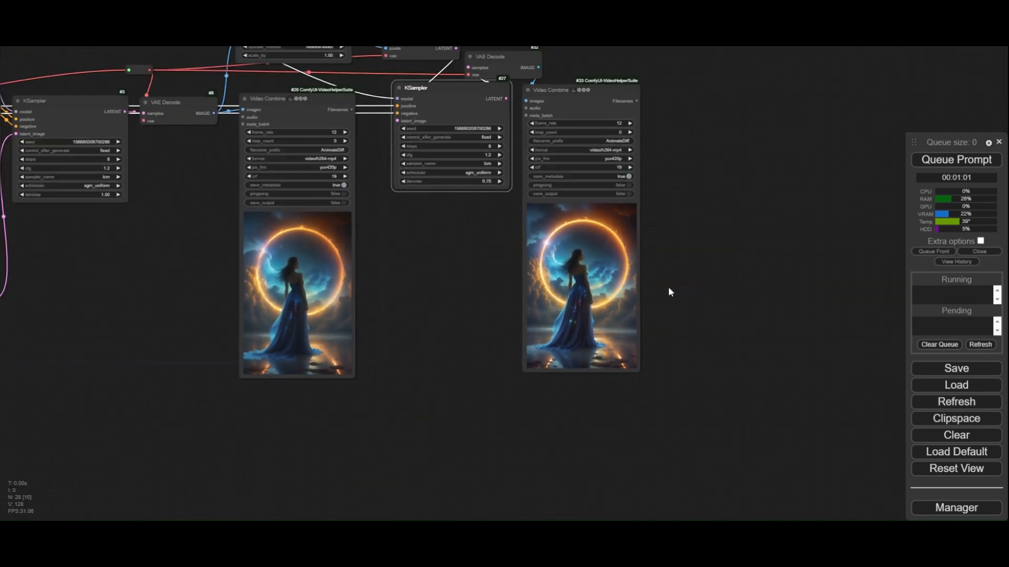
scroll(670, 294, "down", 6)
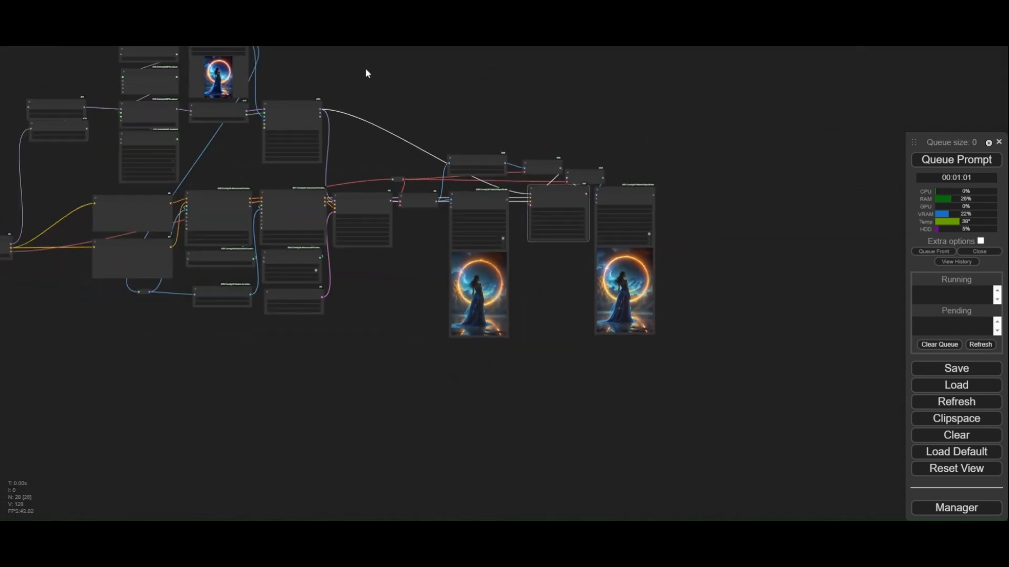
left_click_drag(366, 72, 570, 147)
scroll(354, 179, "up", 5)
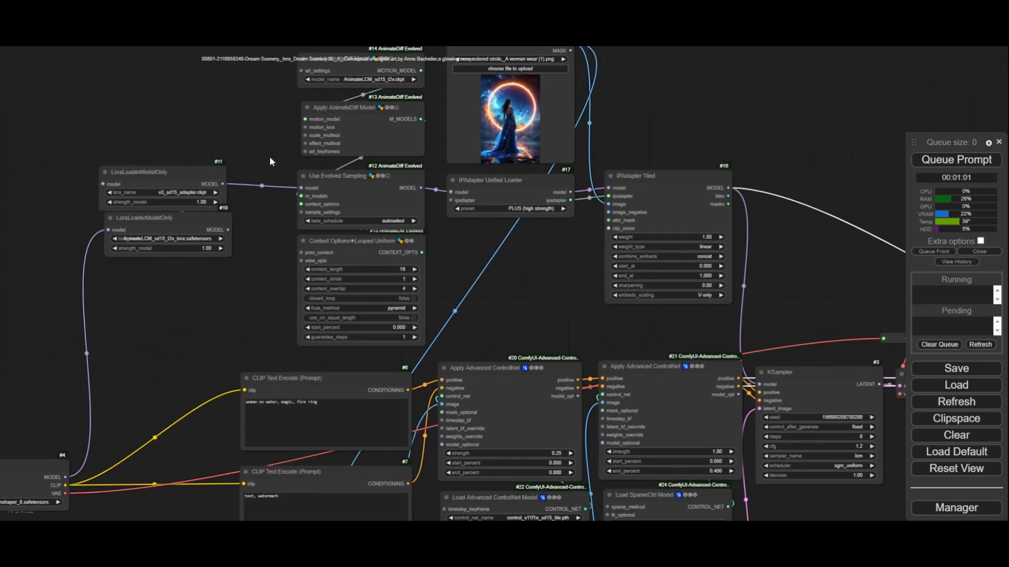
left_click_drag(273, 161, 390, 159)
scroll(405, 193, "up", 5)
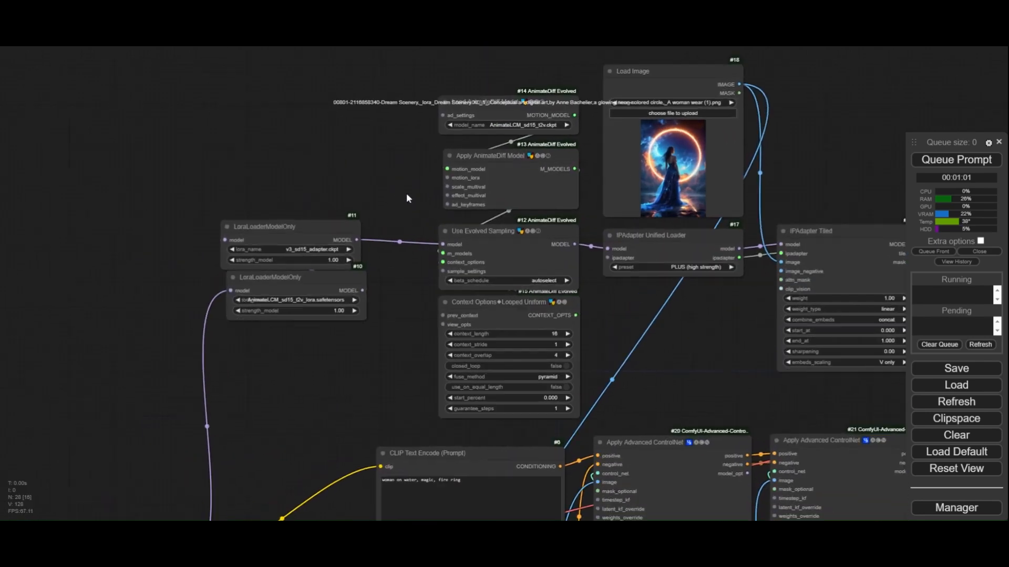
left_click_drag(471, 184, 401, 169)
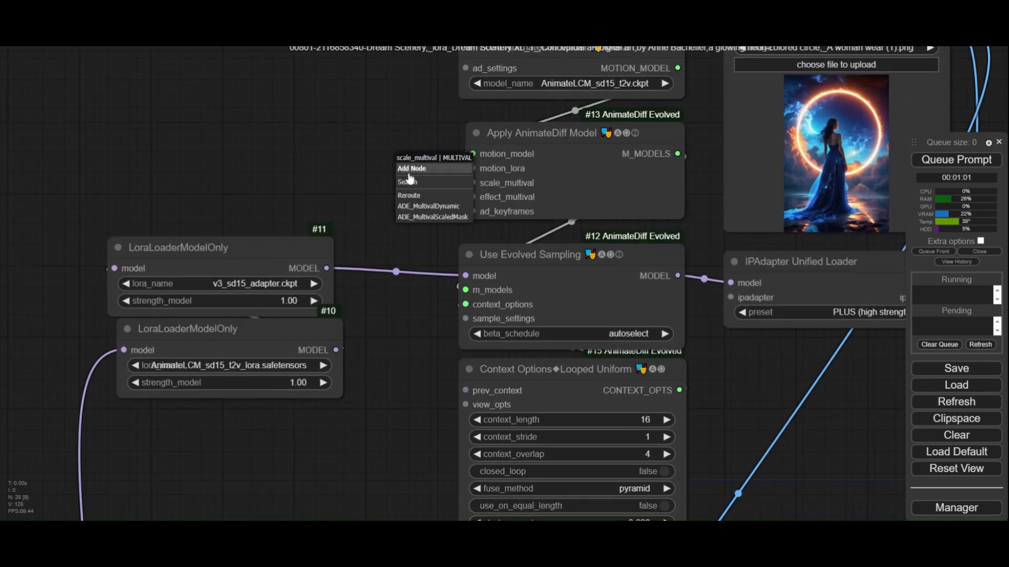
left_click(428, 208)
left_click_drag(462, 158, 286, 149)
left_click(367, 185)
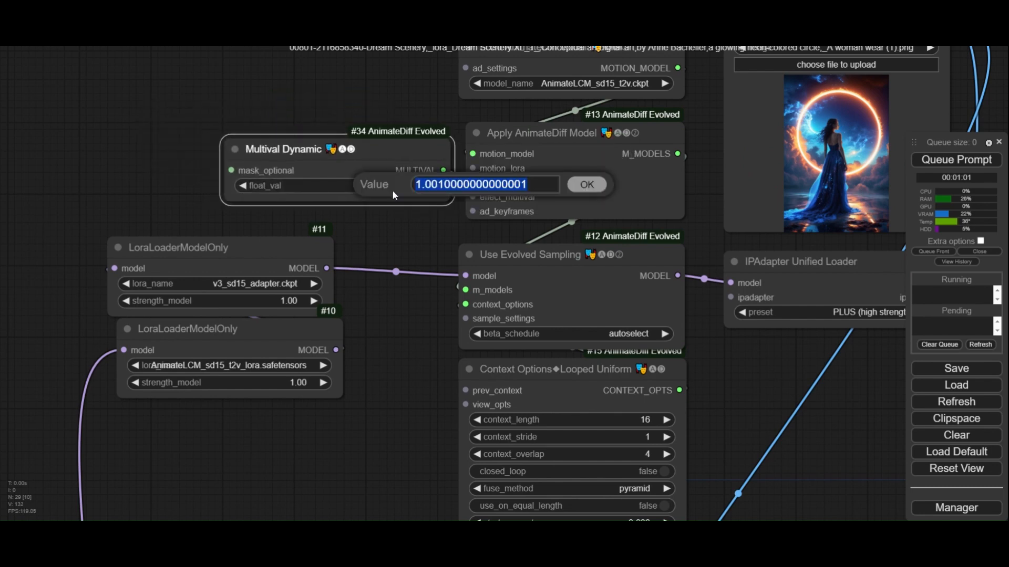
type("1.2")
key("Return")
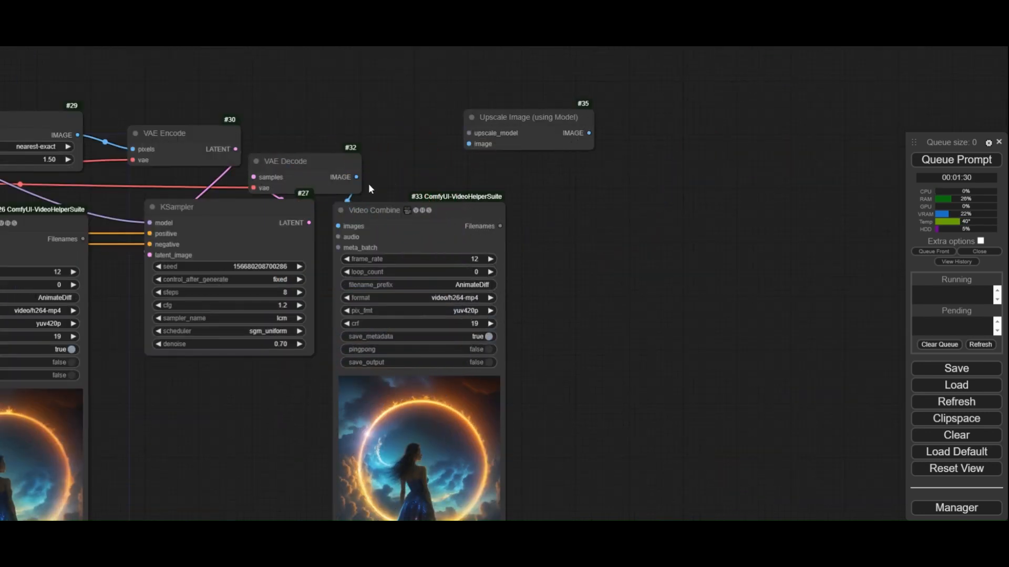
- Feed the second VAE Decode's IMAGE into Upscale Image (using Model) and add a Load Upscale Model node for its upscale_model input
left_click_drag(357, 177, 420, 93)
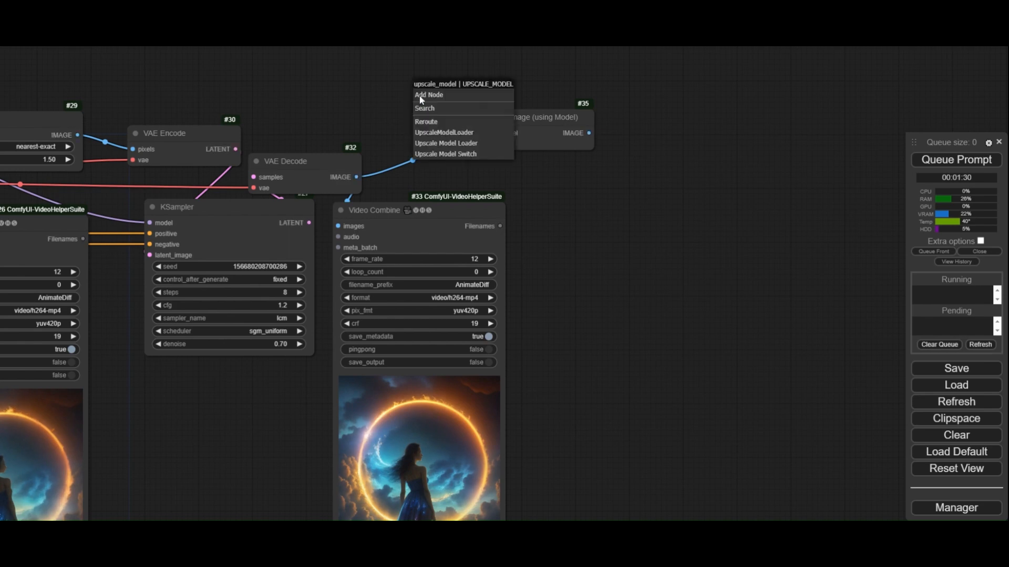
left_click(445, 132)
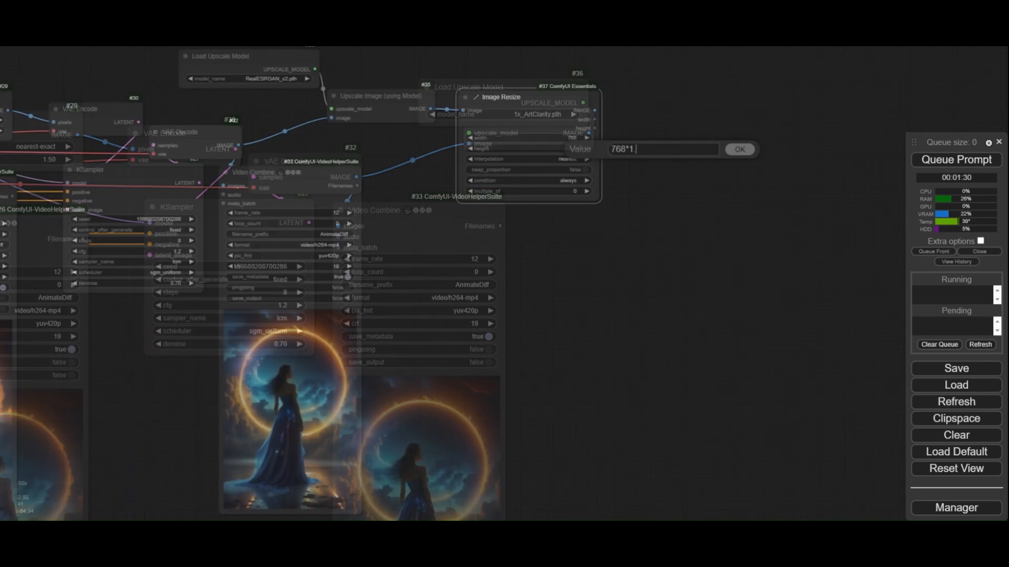
- Set the Image Resize node's height to 768*1.5
type(".5")
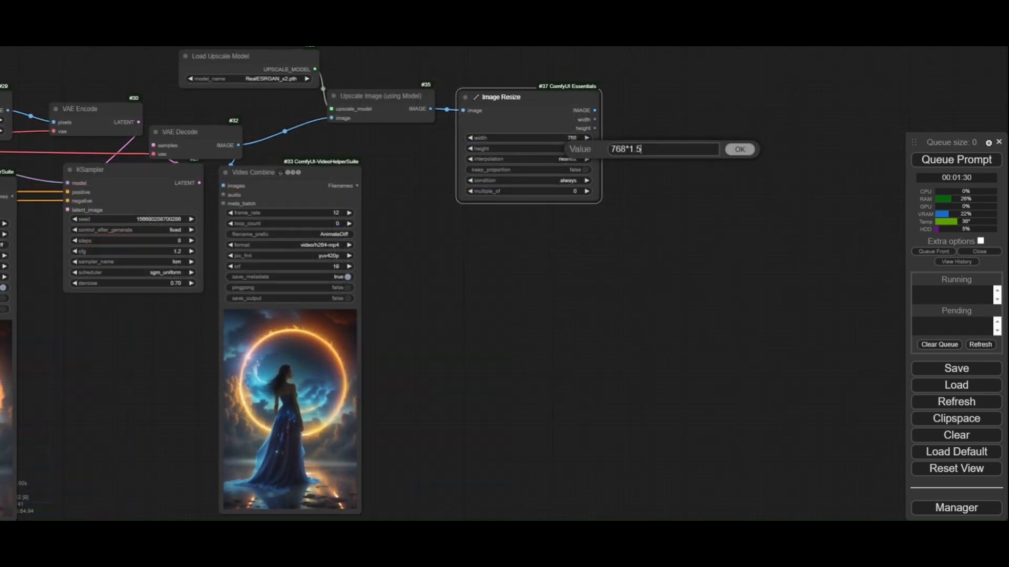
key("Return")
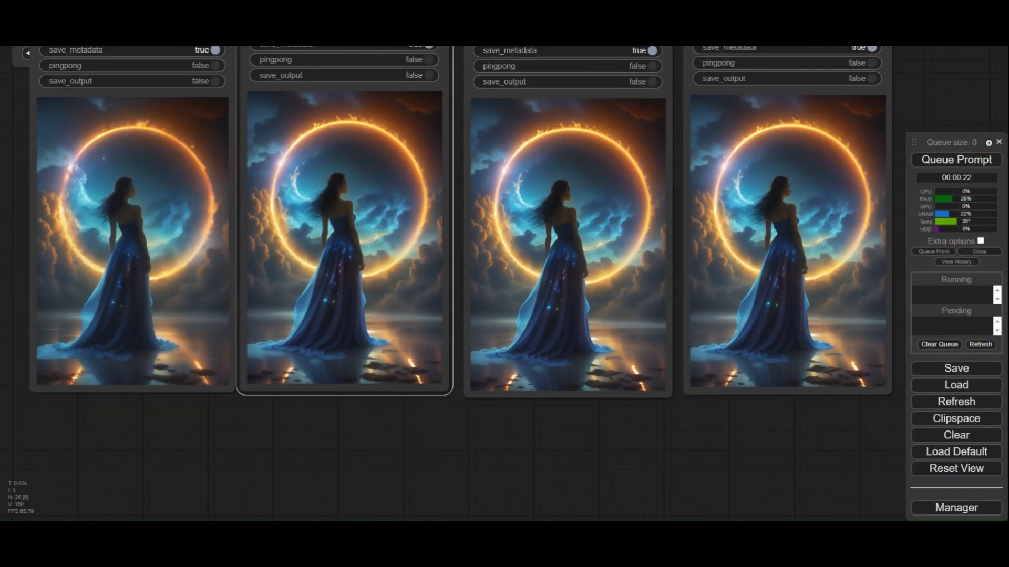
left_click_drag(795, 424, 562, 441)
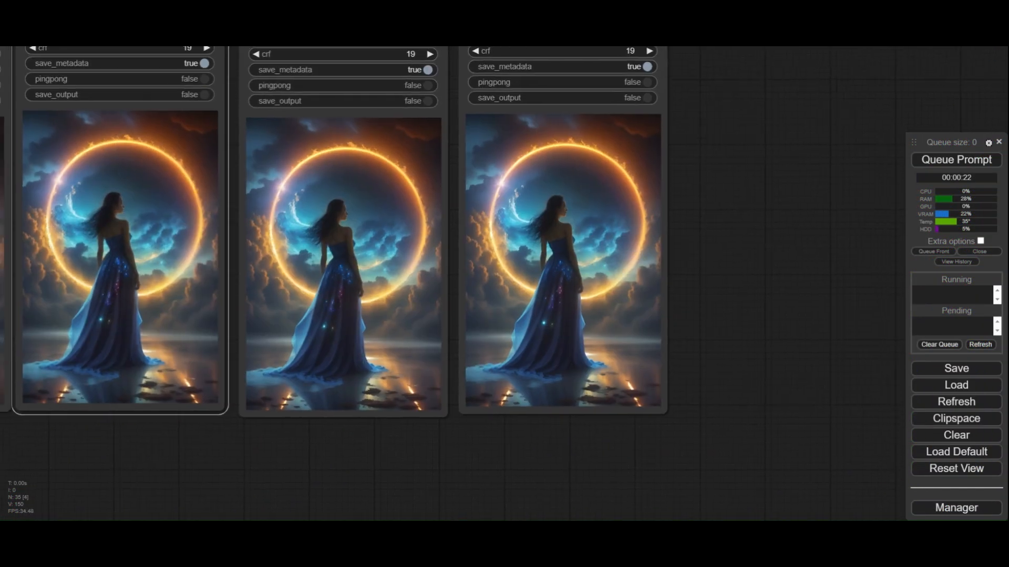
scroll(599, 257, "up", 7)
left_click_drag(828, 157, 816, 181)
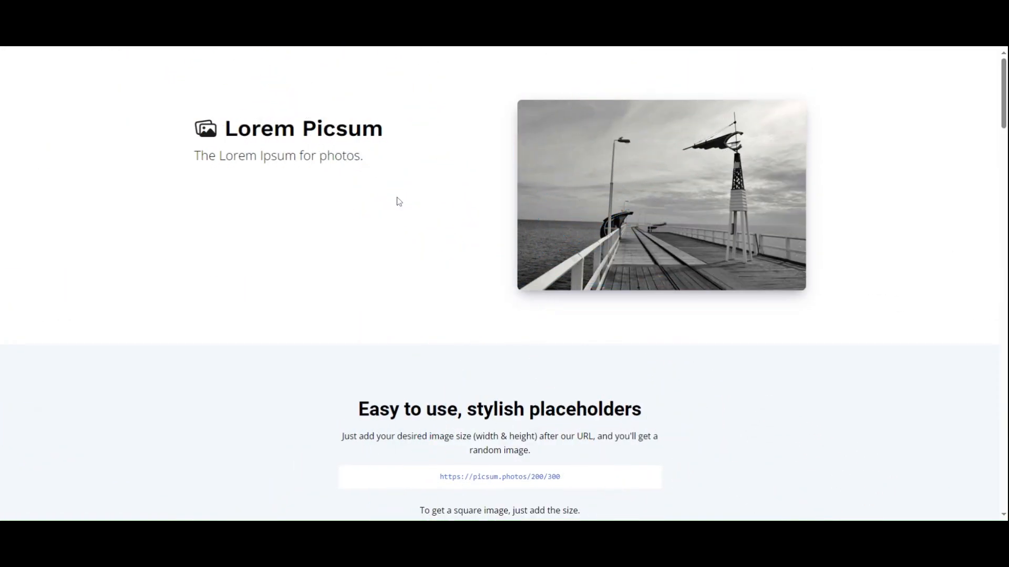
scroll(398, 200, "down", 1)
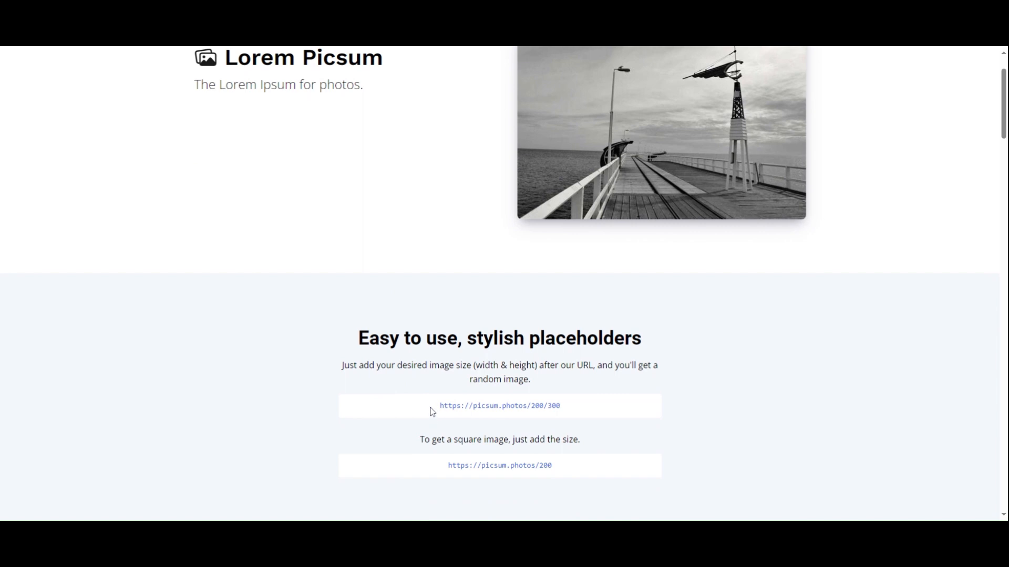
left_click_drag(433, 411, 593, 412)
key("ctrl+c")
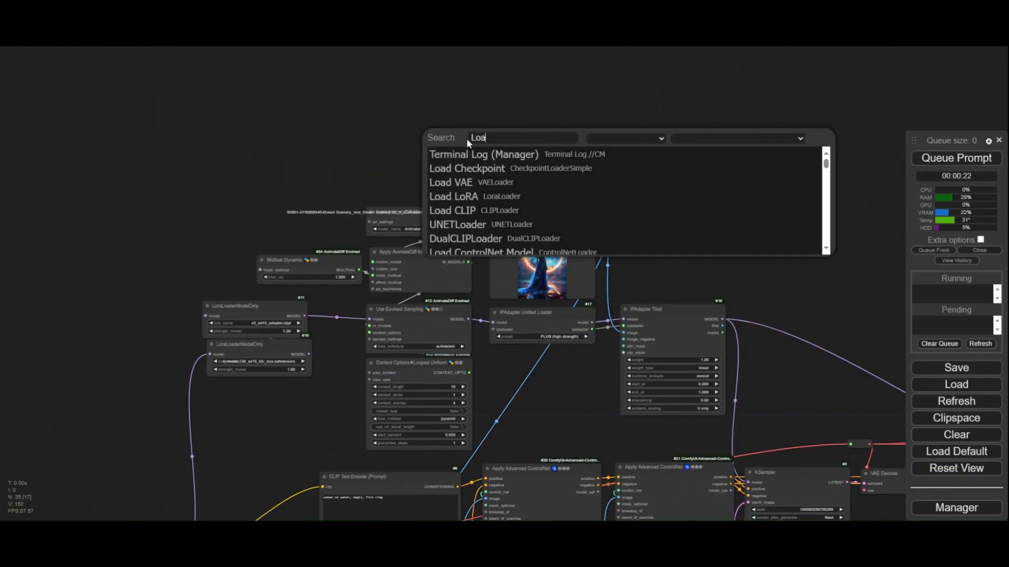
- Add a Load Video (Path) node above the AnimateDiff nodes and convert its video widget to an input
type("ad video")
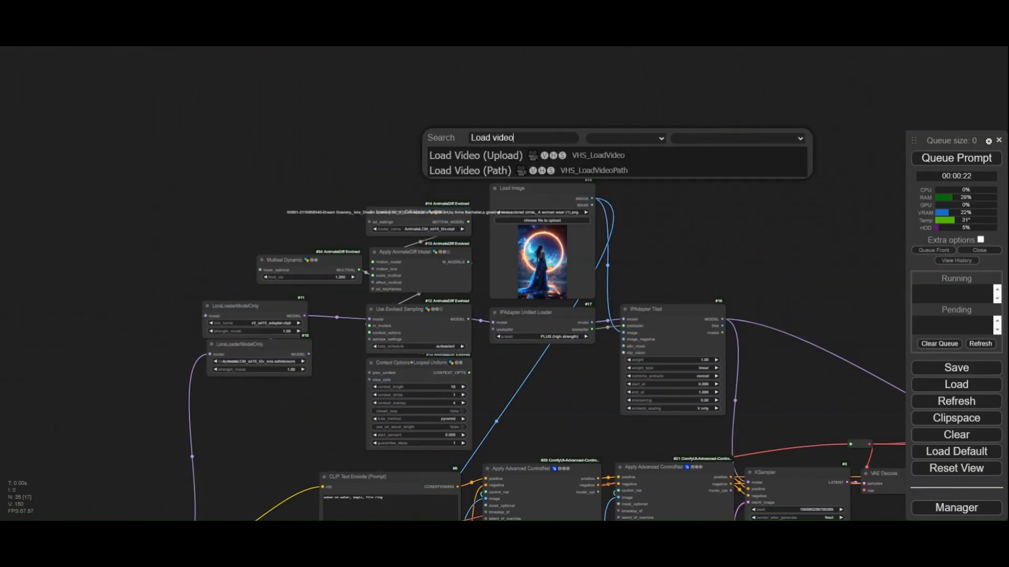
left_click(498, 171)
scroll(504, 155, "up", 3)
left_click_drag(517, 164, 442, 137)
scroll(442, 138, "down", 1)
right_click(442, 138)
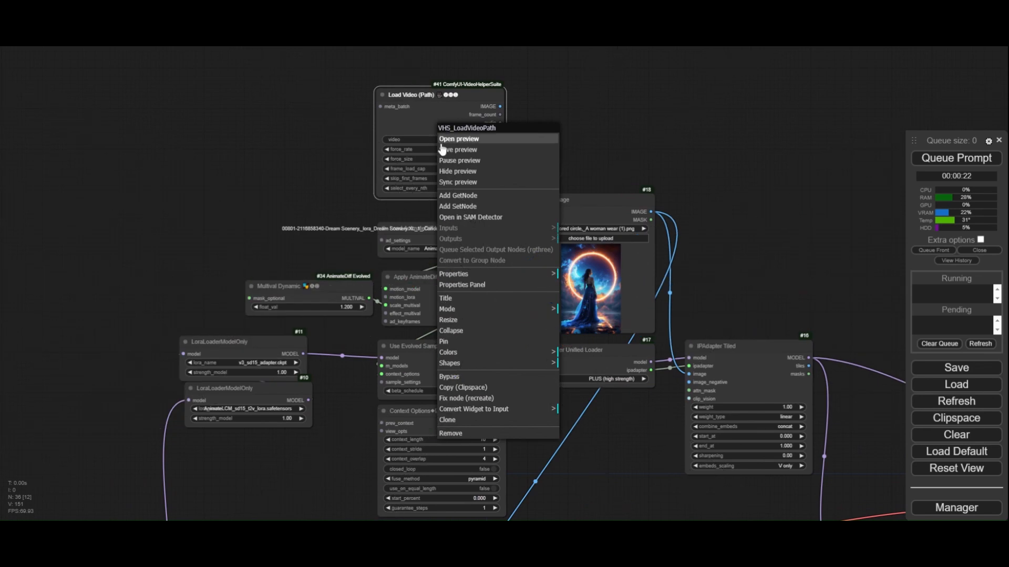
left_click(492, 409)
left_click(593, 413)
- Add a Primitive string multiline node beside the Load Video (Path) node
left_click_drag(334, 154, 399, 193)
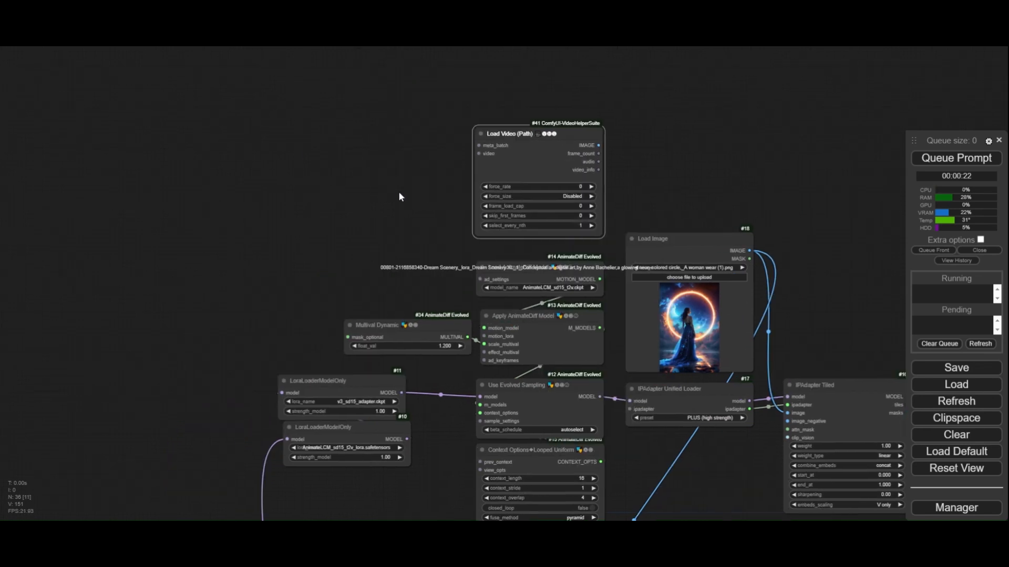
scroll(370, 169, "up", 1)
scroll(370, 171, "up", 1)
double_click(370, 171)
type("multiline")
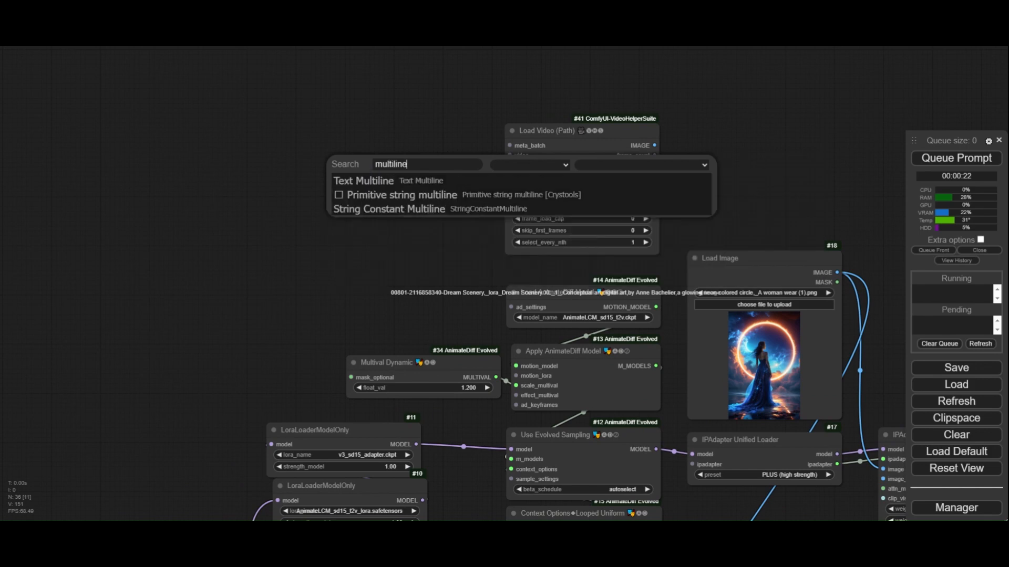
key("Down")
key("Return")
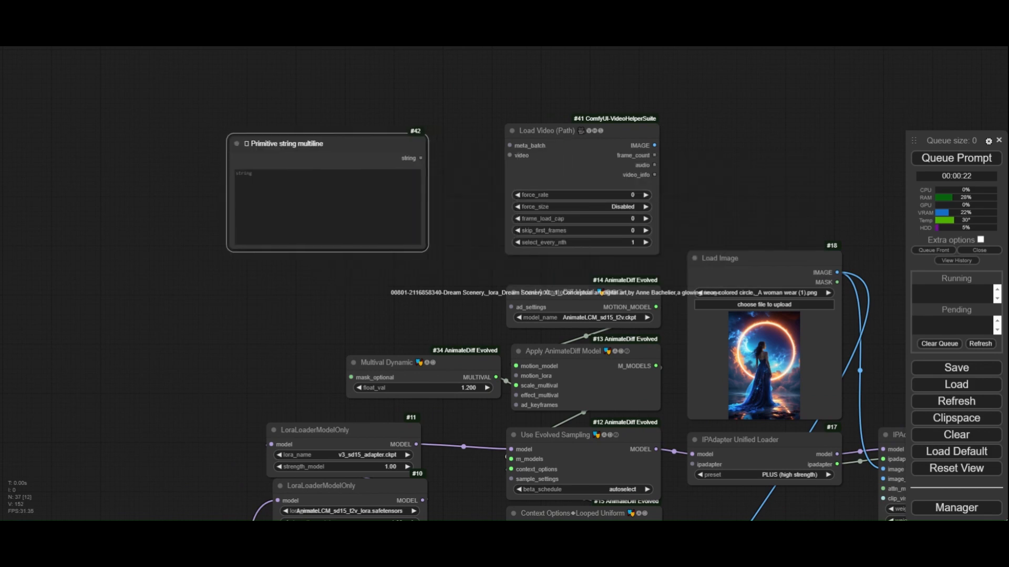
left_click(323, 206)
key("ctrl+v")
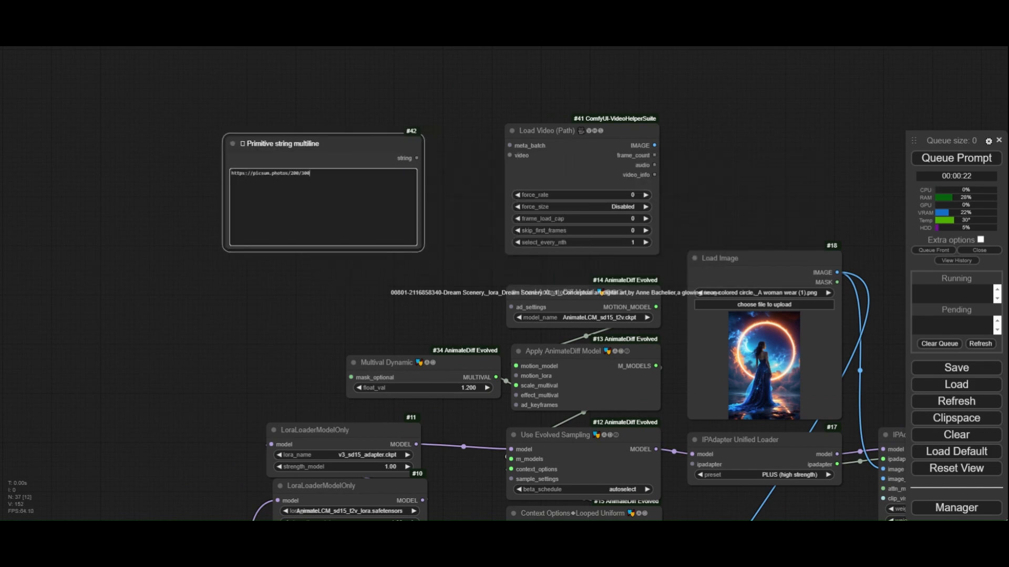
key("Return")
key("ctrl+v")
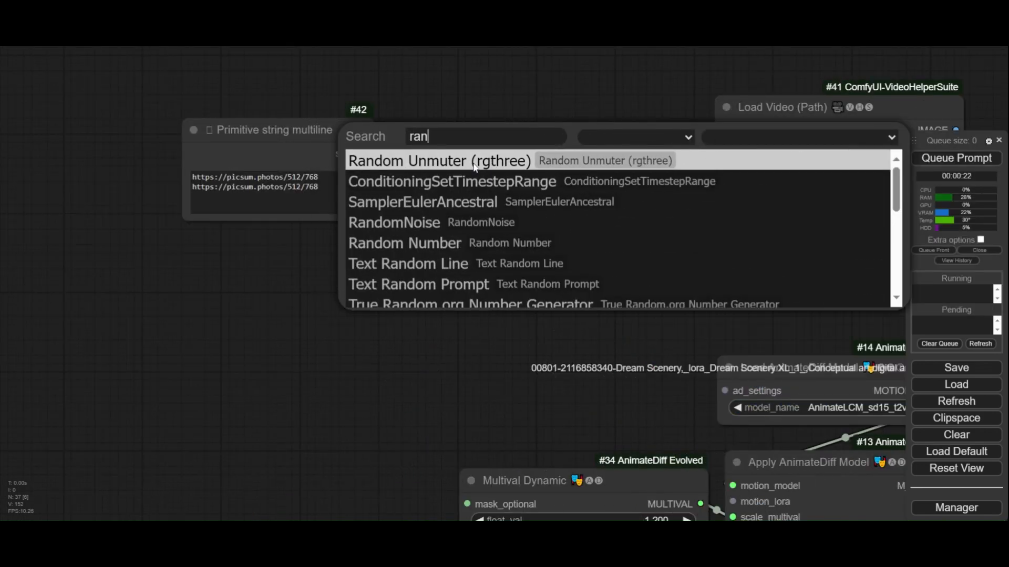
- Add a Text Random Line node and connect it between the multiline string output and Load Video (Path)'s video input
type("om")
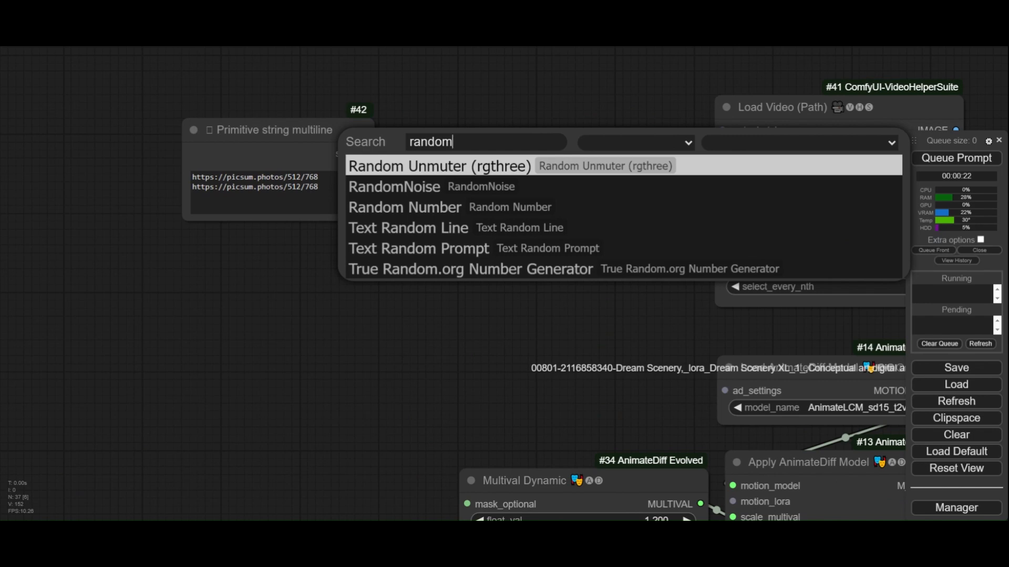
left_click(484, 228)
left_click_drag(539, 151, 474, 142)
left_click_drag(366, 153, 415, 165)
left_click_drag(647, 165, 722, 146)
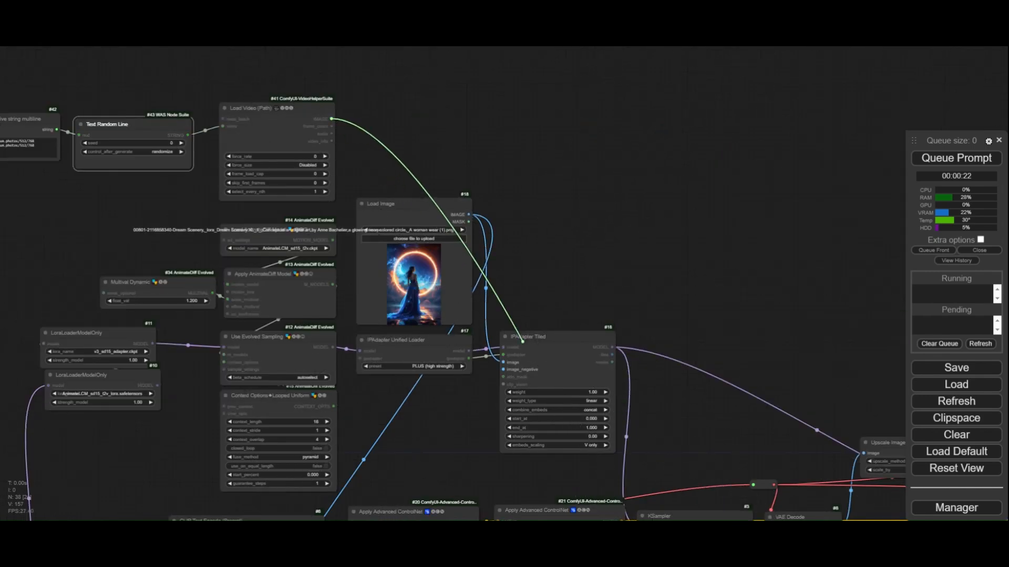
- Feed Load Video's IMAGE to IPAdapter Tiled and, through a reroute, to both Apply Advanced ControlNet nodes and a new Preview Image node
left_click_drag(446, 419, 478, 270)
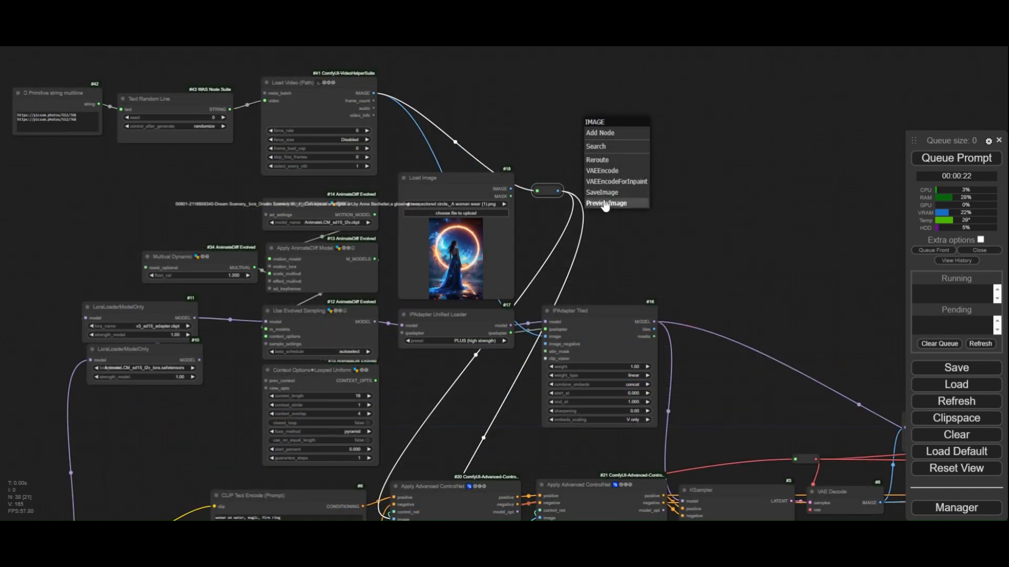
left_click(606, 203)
left_click_drag(689, 198, 625, 189)
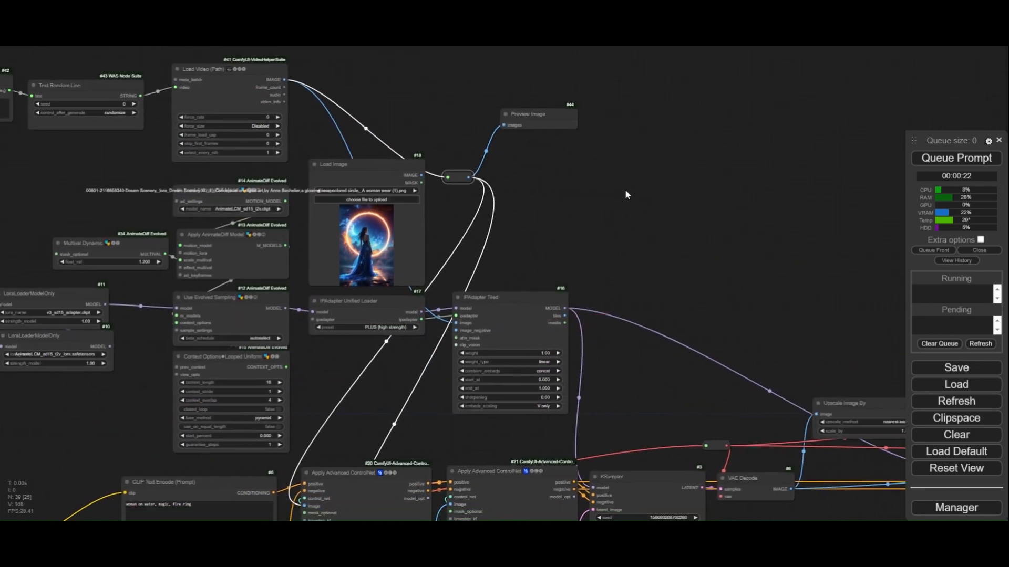
scroll(628, 189, "down", 1)
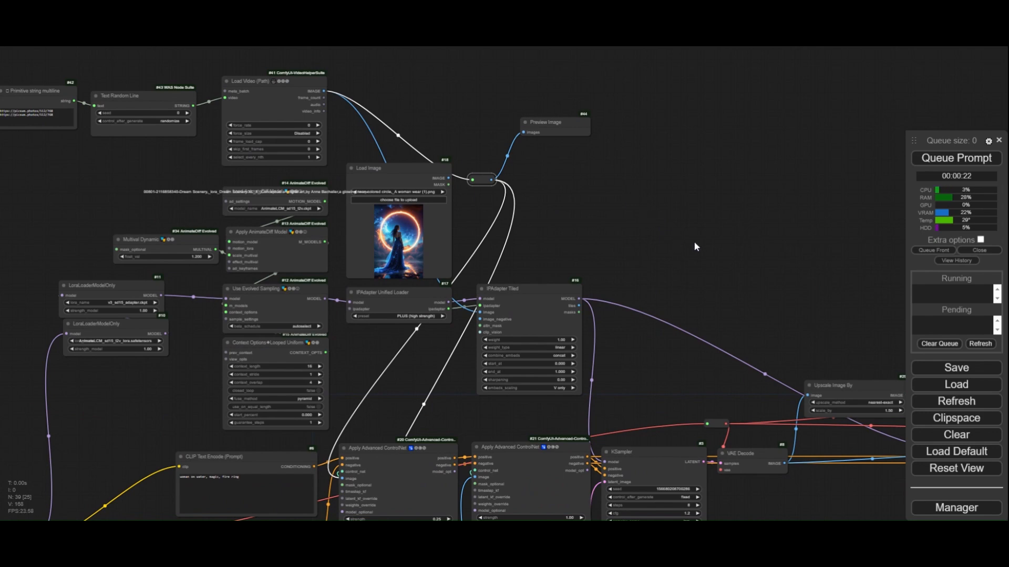
- Run the workflow and check the random source picture in the Preview Image node
left_click(942, 163)
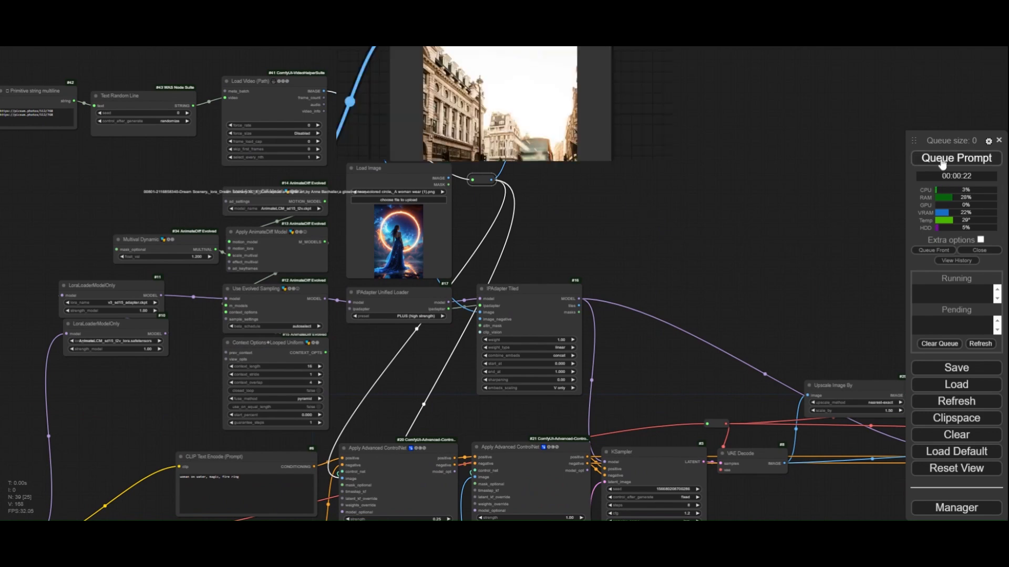
scroll(577, 181, "up", 10)
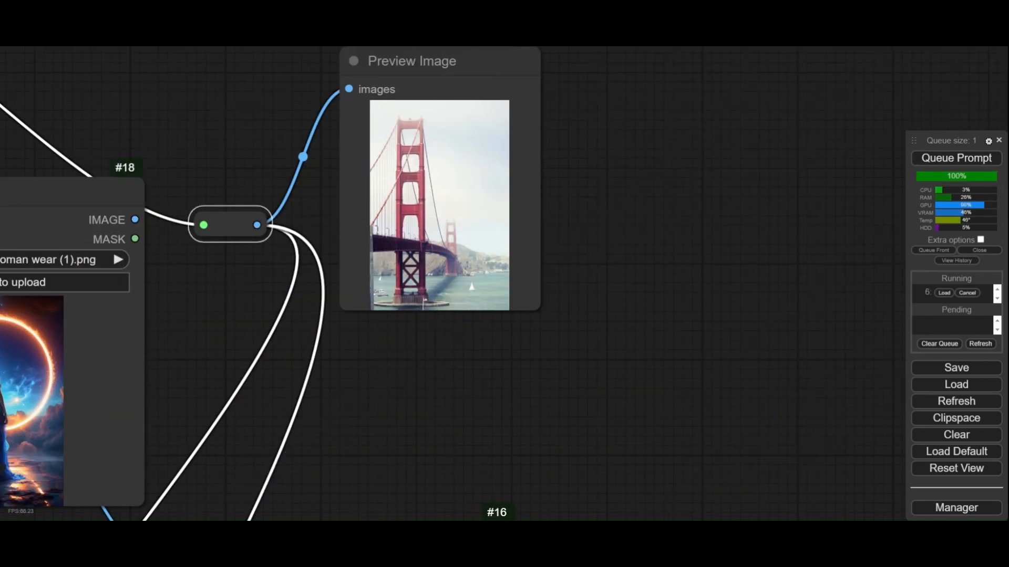
scroll(434, 205, "down", 4)
scroll(434, 185, "up", 10)
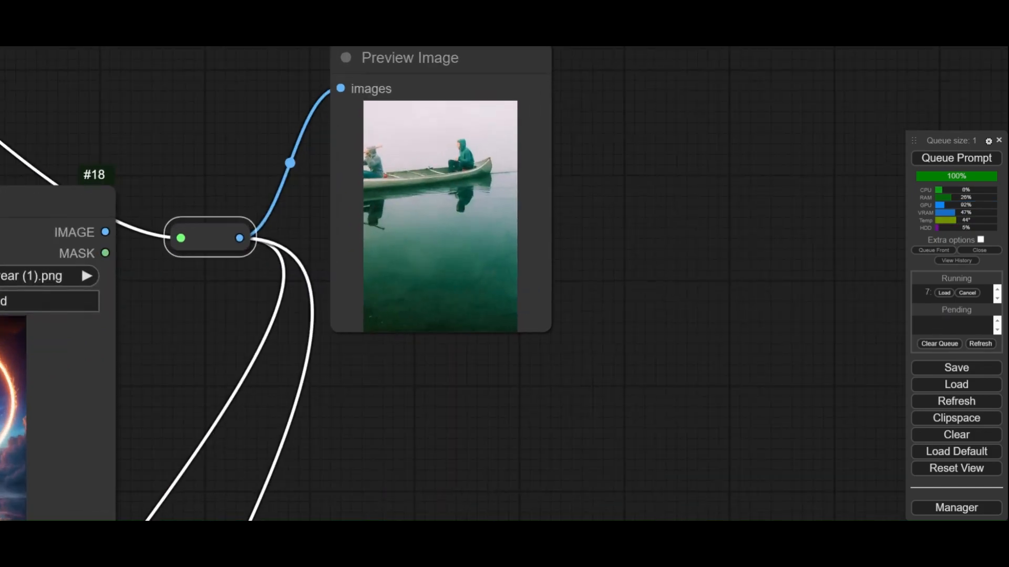
scroll(431, 168, "up", 2)
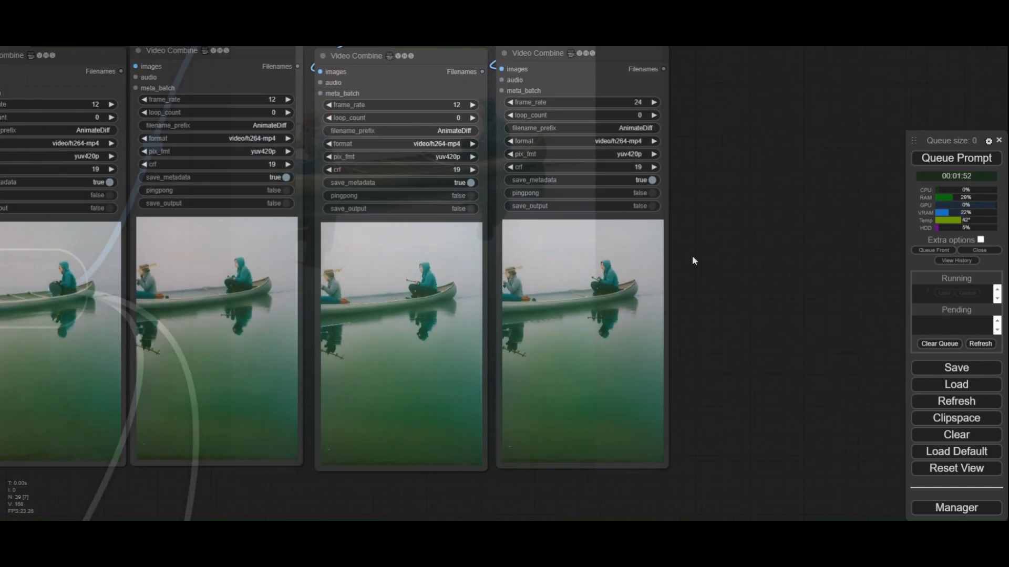
- Examine the rendered videos in the Video Combine previews, comparing the final 24 fps one with the earlier passes
left_click_drag(692, 256, 593, 251)
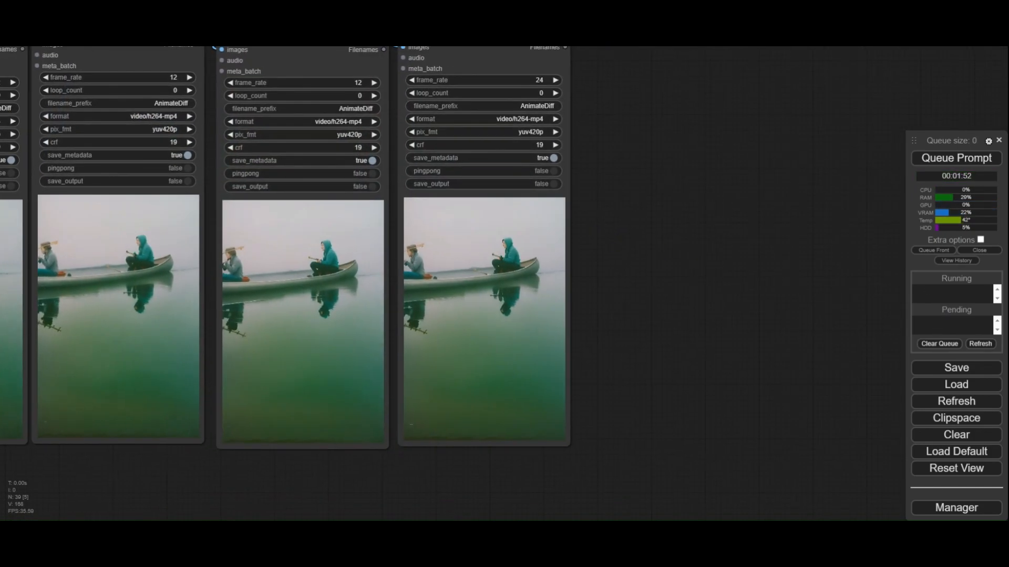
scroll(507, 270, "up", 3)
scroll(514, 261, "up", 5)
left_click_drag(687, 313, 685, 230)
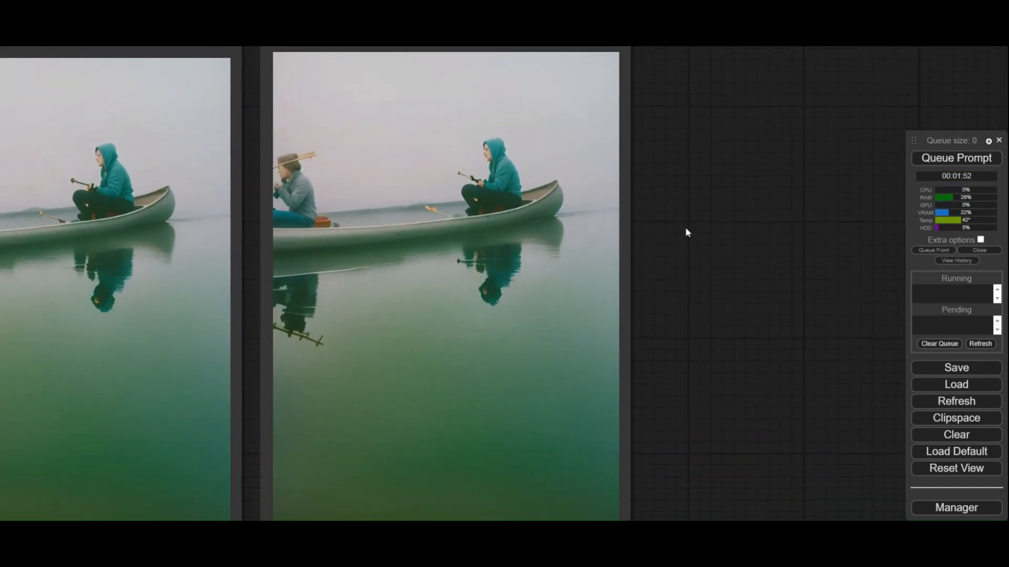
scroll(685, 229, "down", 2)
scroll(685, 234, "down", 2)
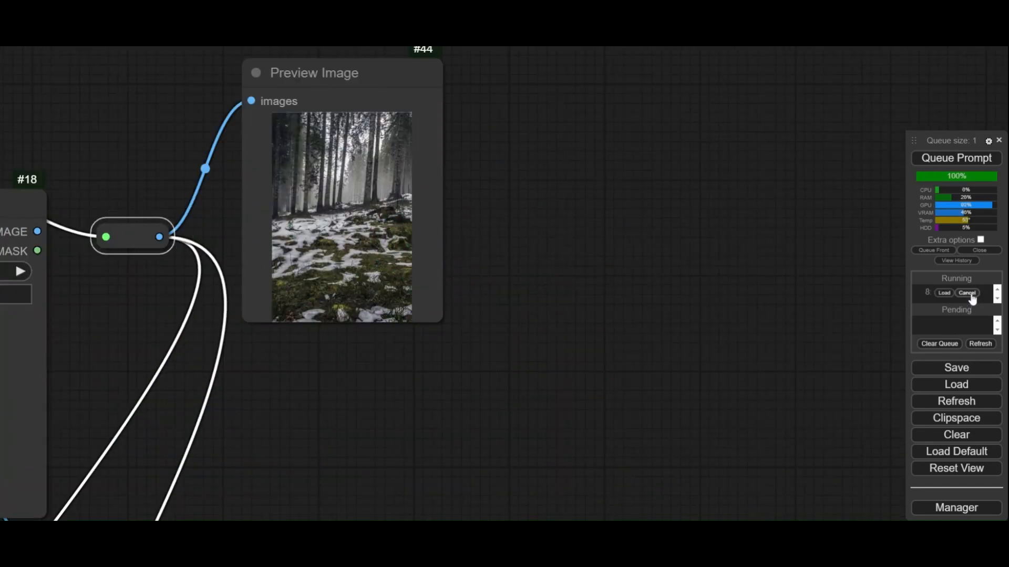
- Cancel the running job and queue the workflow again for another random image
left_click(942, 160)
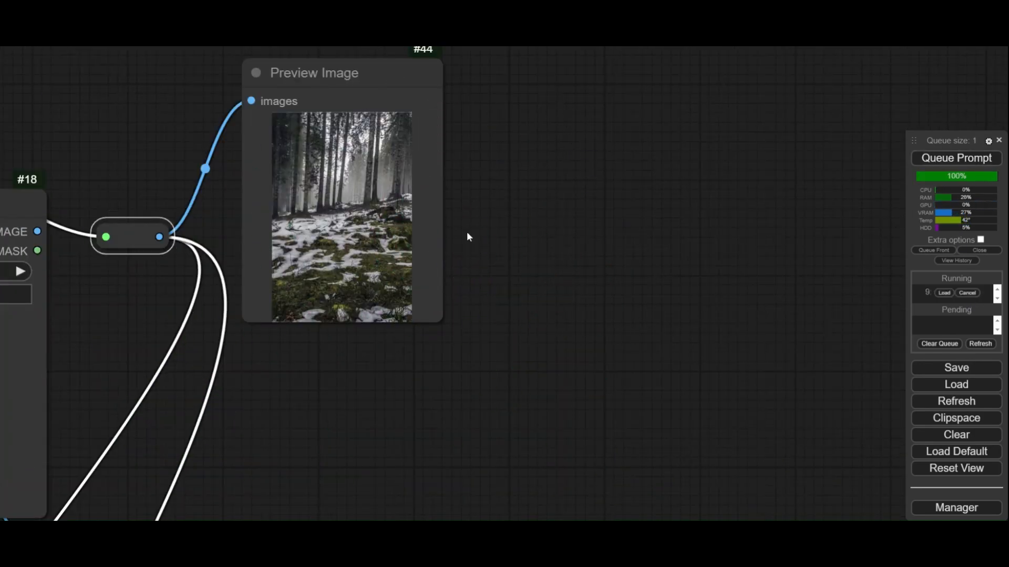